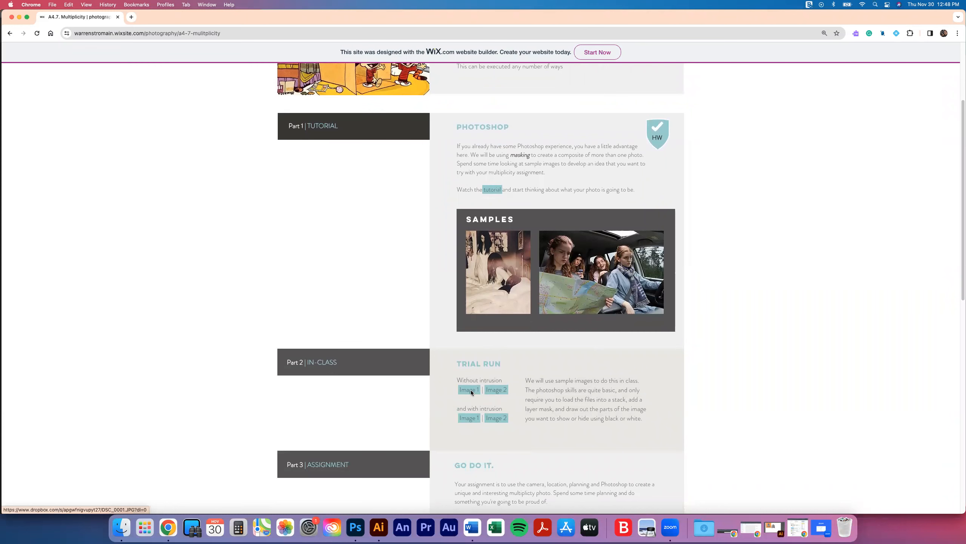
Step: Open both "Without intrusion" sample image links in new browser tabs and bring up DSC_0001.JPG
left_click(486, 370)
right_click(491, 389)
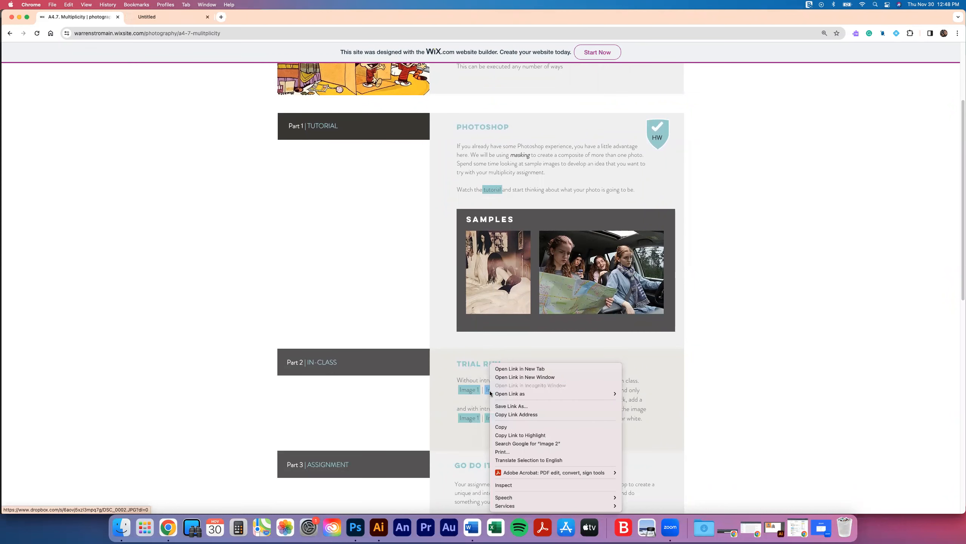
left_click(494, 370)
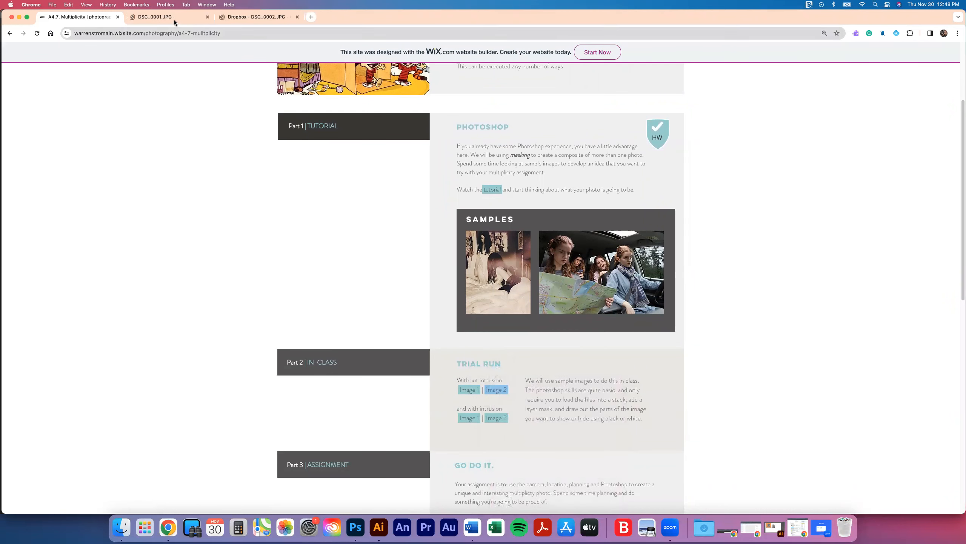
left_click(174, 19)
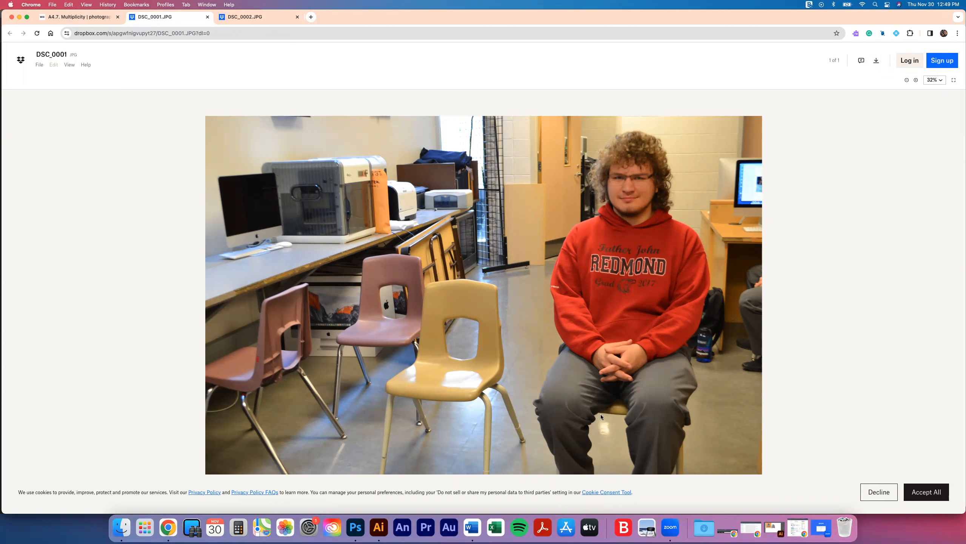
Step: Dismiss the Dropbox sign-in prompt on DSC_0002.JPG, and download DSC_0002.JPG and DSC_0001.JPG
left_click(239, 17)
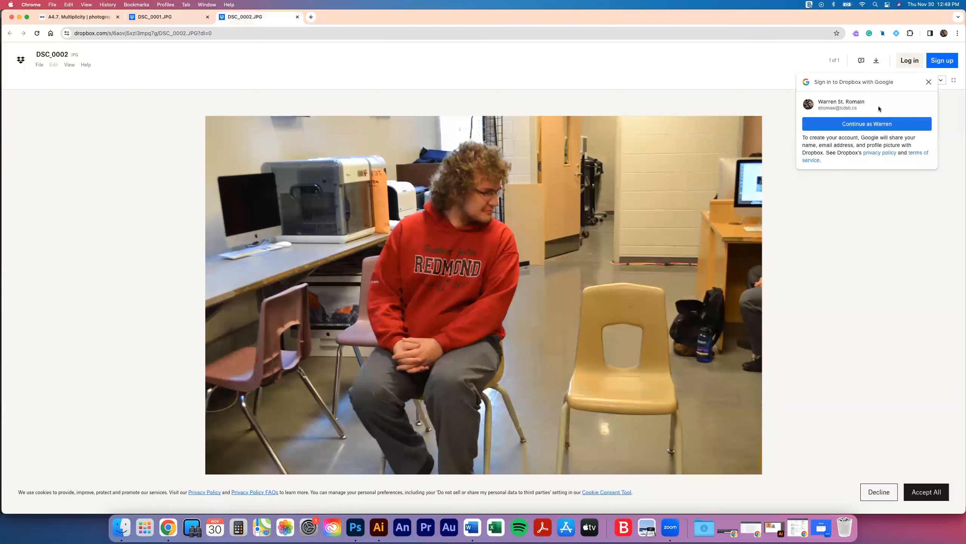
left_click(929, 81)
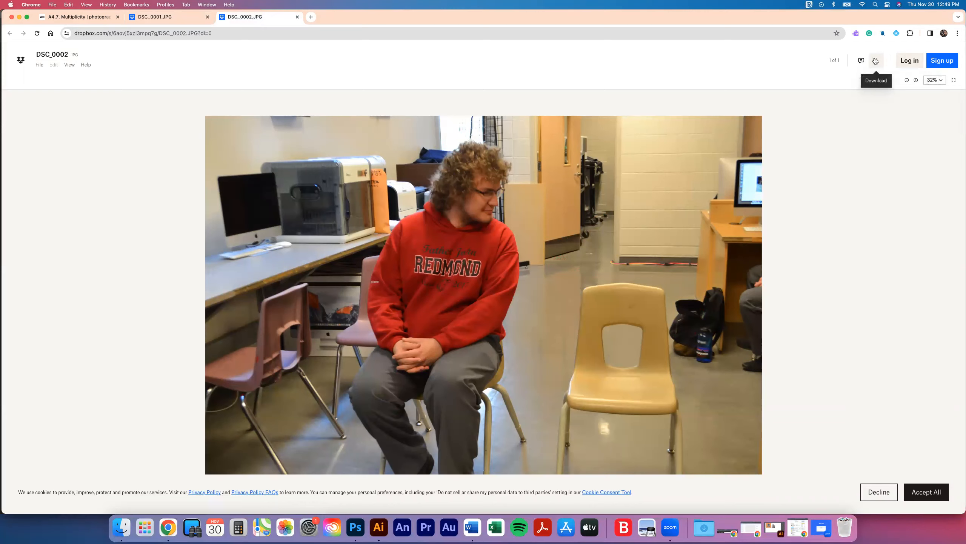
left_click(876, 61)
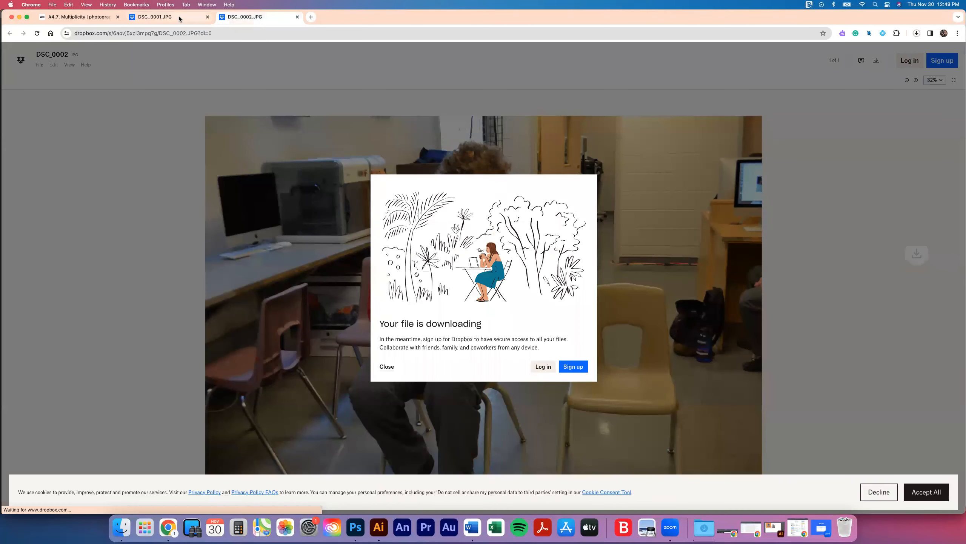
key("ctrl+shift+Tab")
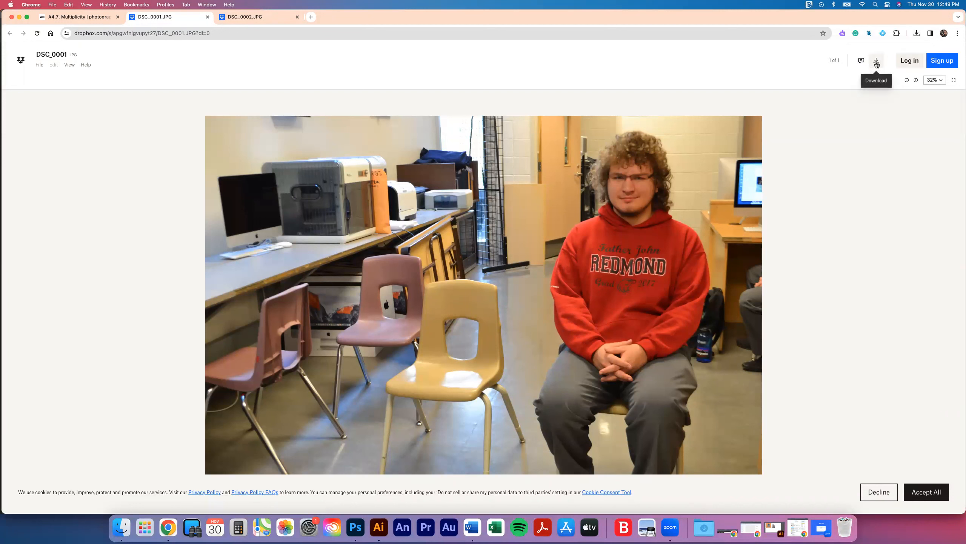
left_click(876, 62)
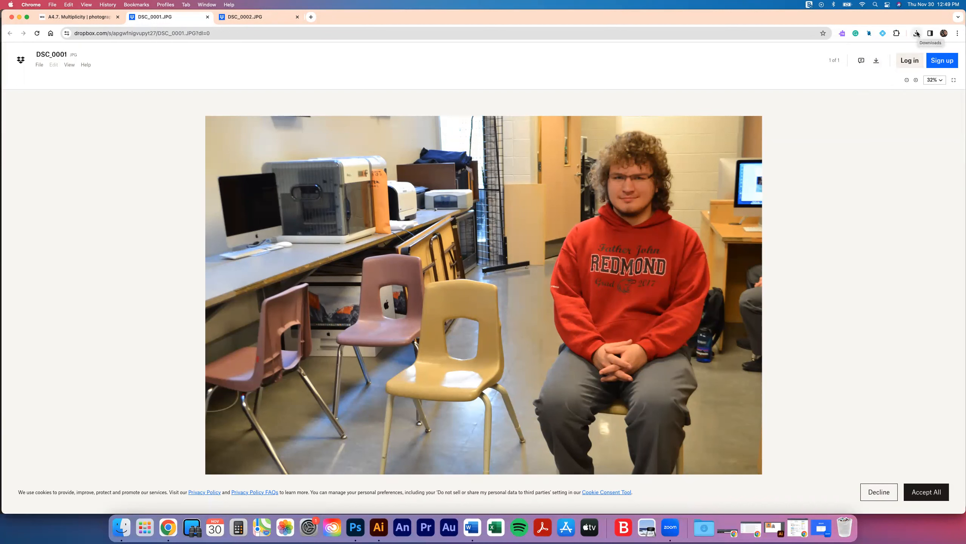
Step: Return to the Multiplicity assignment page and open both "with intrusion" sample image links in new browser tabs
left_click(111, 17)
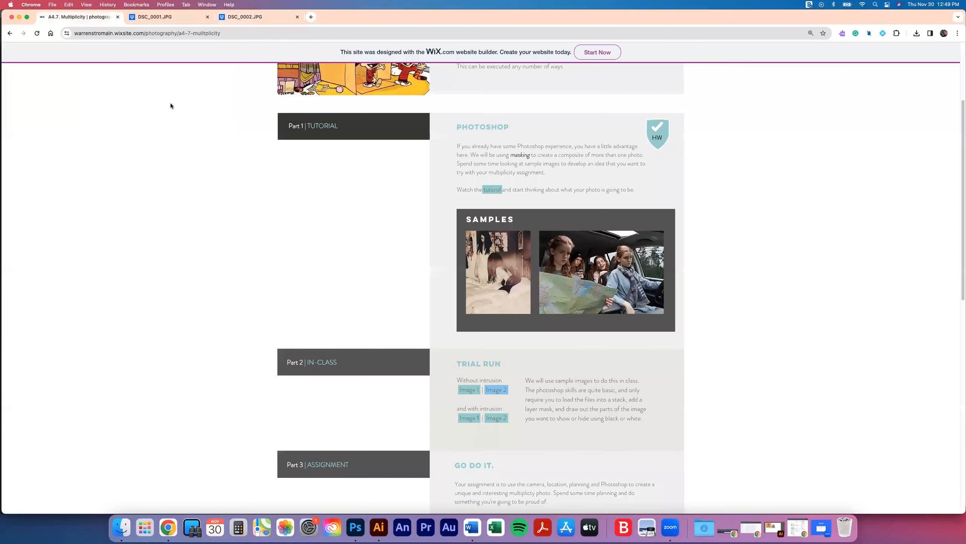
right_click(463, 418)
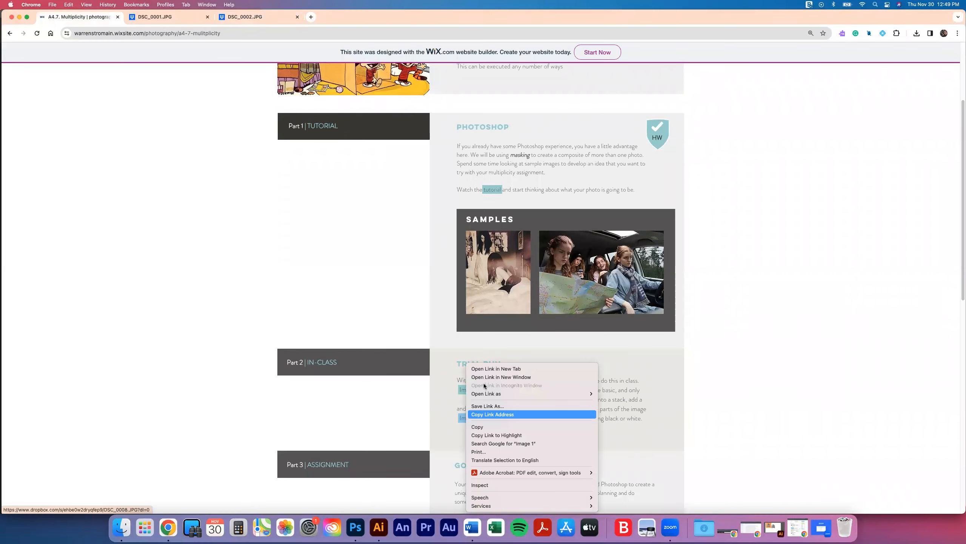
left_click(492, 372)
right_click(497, 418)
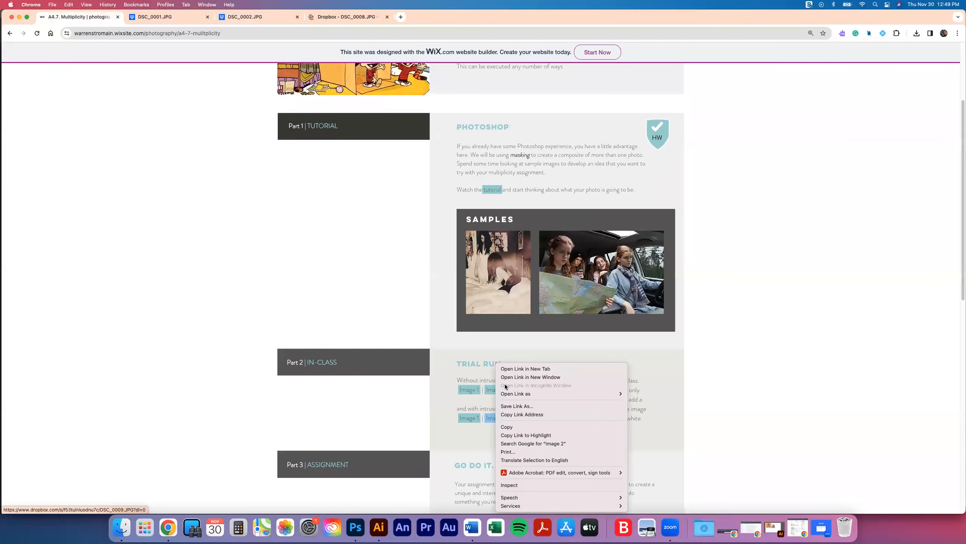
left_click(510, 372)
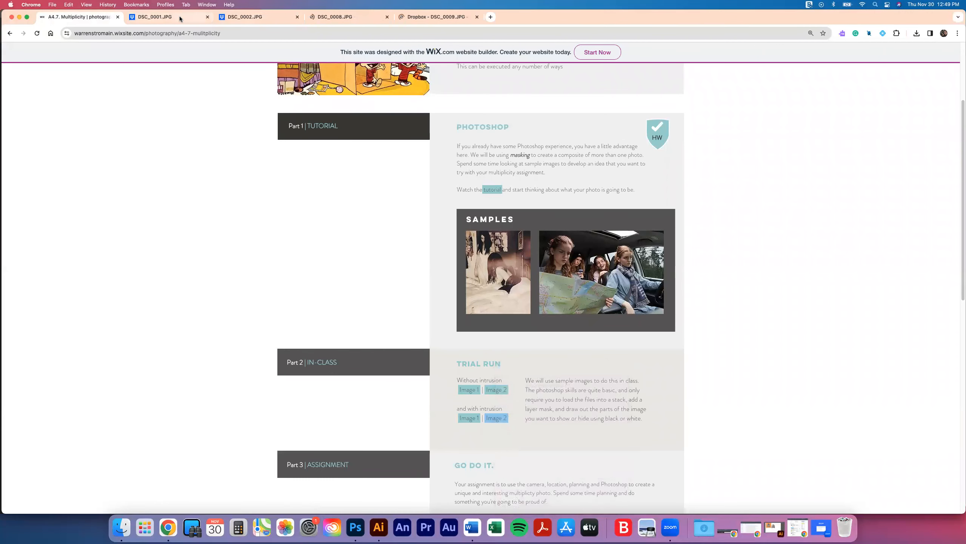
Step: Close the download notice and compare the seated poses in DSC_0001.JPG and DSC_0002.JPG
left_click(190, 17)
left_click(244, 17)
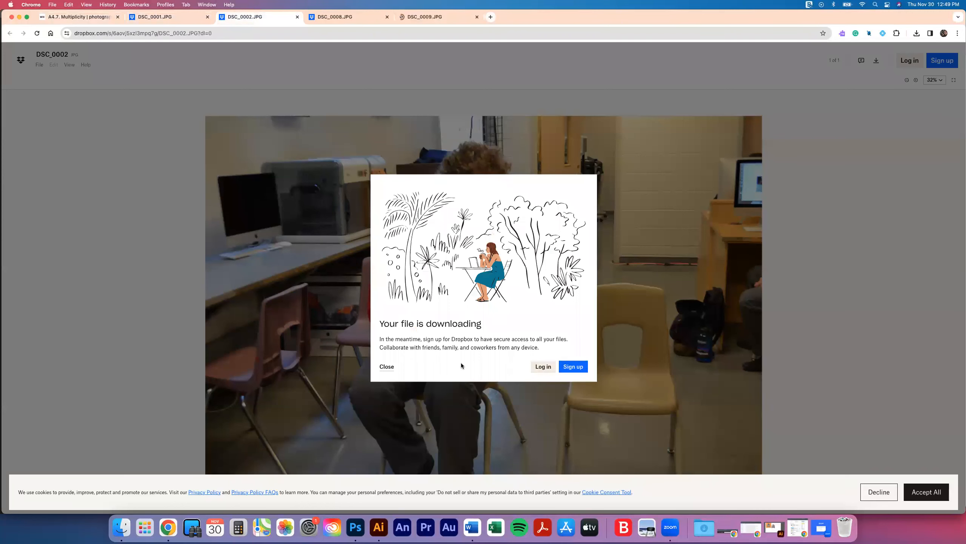
left_click(387, 366)
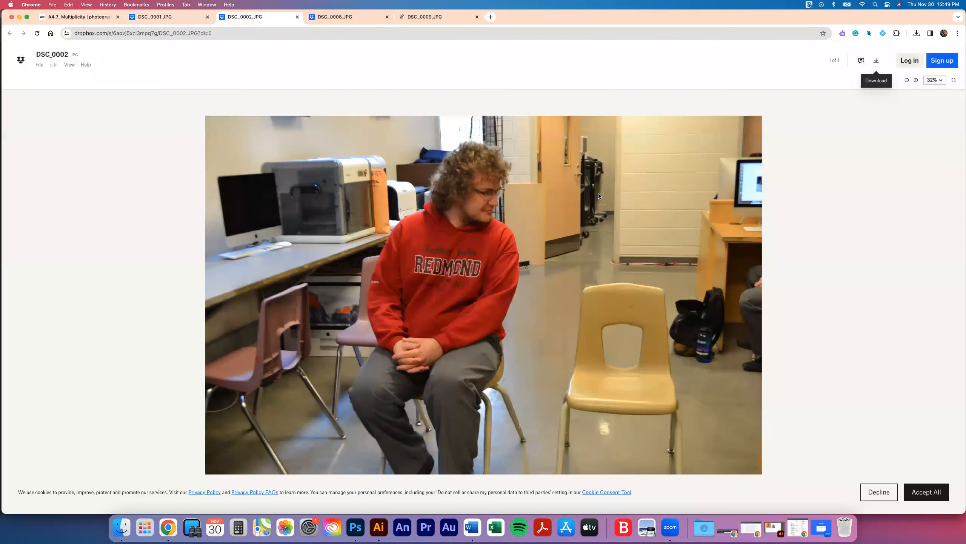
key("ctrl+shift+Tab")
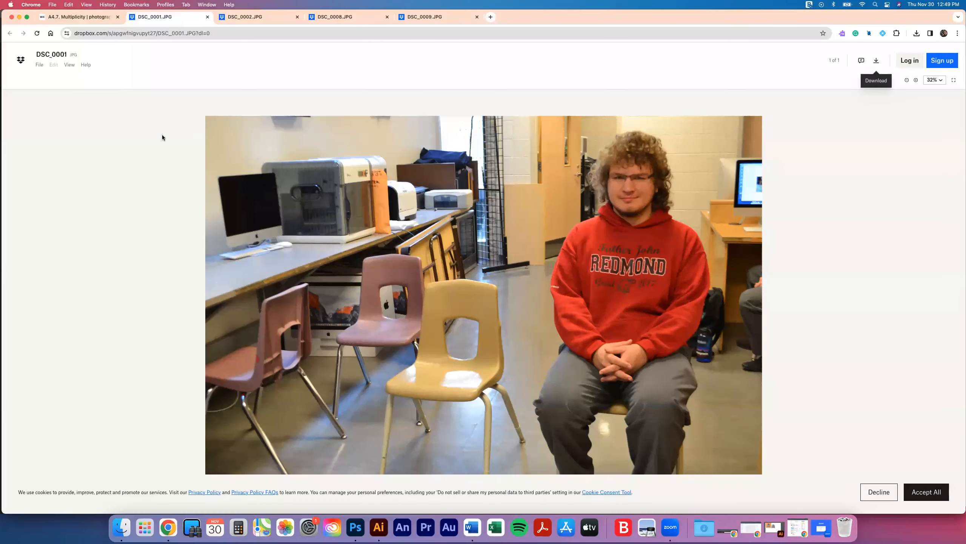
left_click(240, 19)
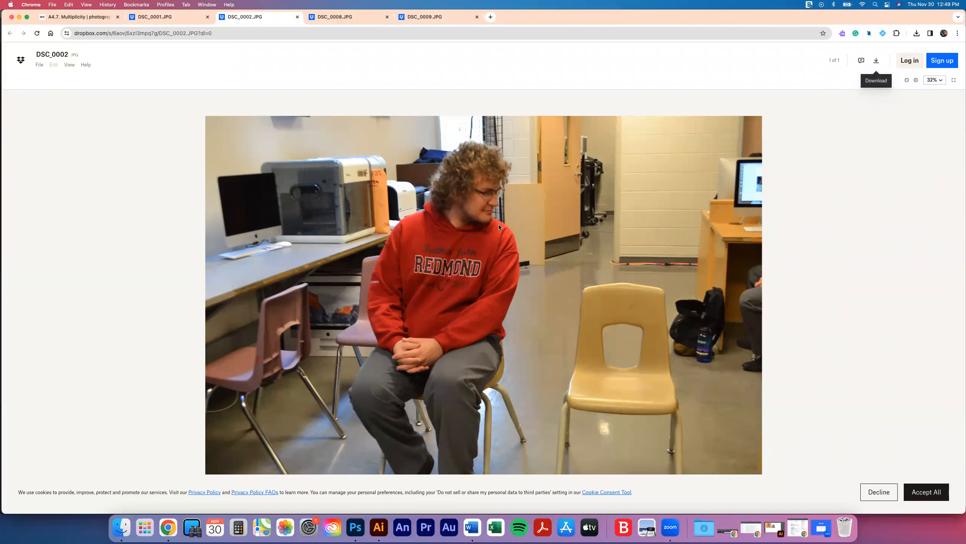
left_click(181, 16)
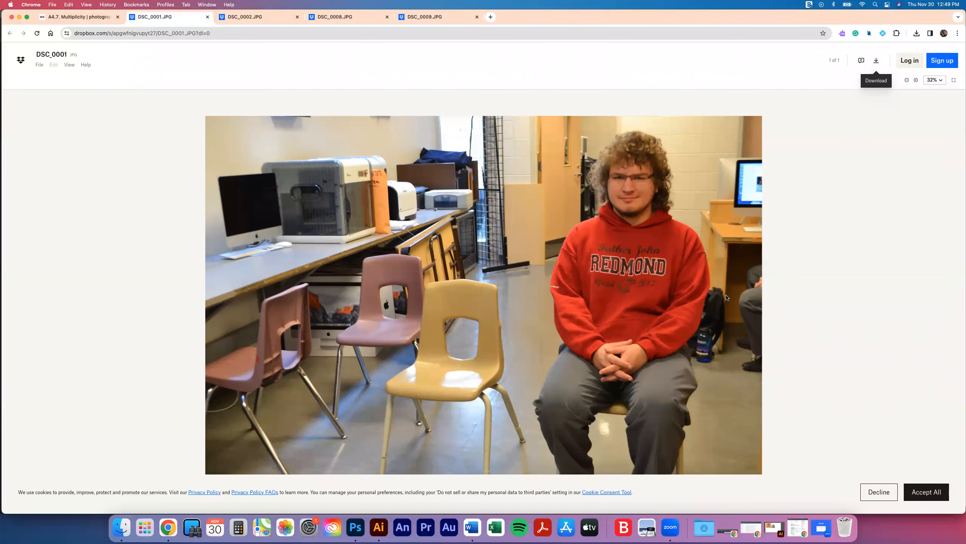
Step: Compare DSC_0008.JPG and DSC_0009.JPG to see how the two poses overlap in the frame
left_click(351, 17)
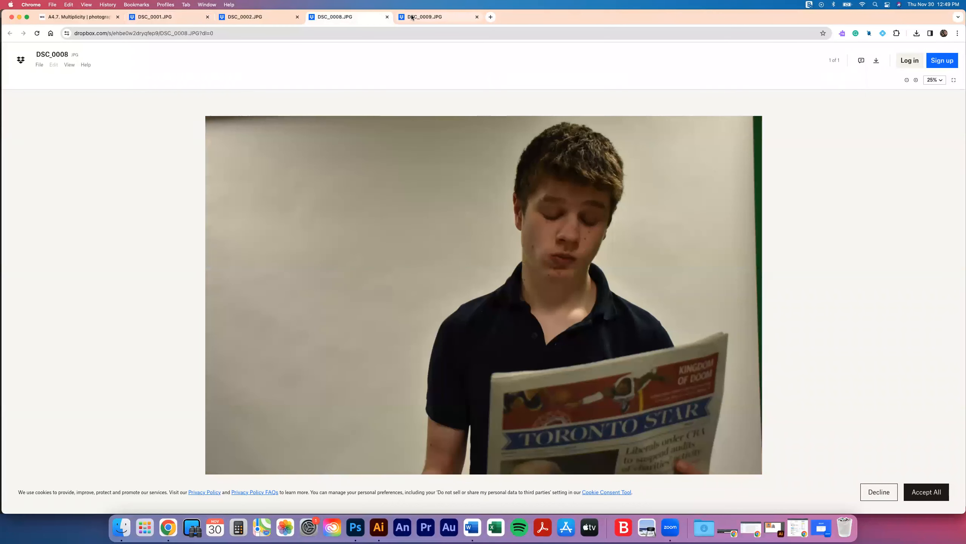
left_click(414, 18)
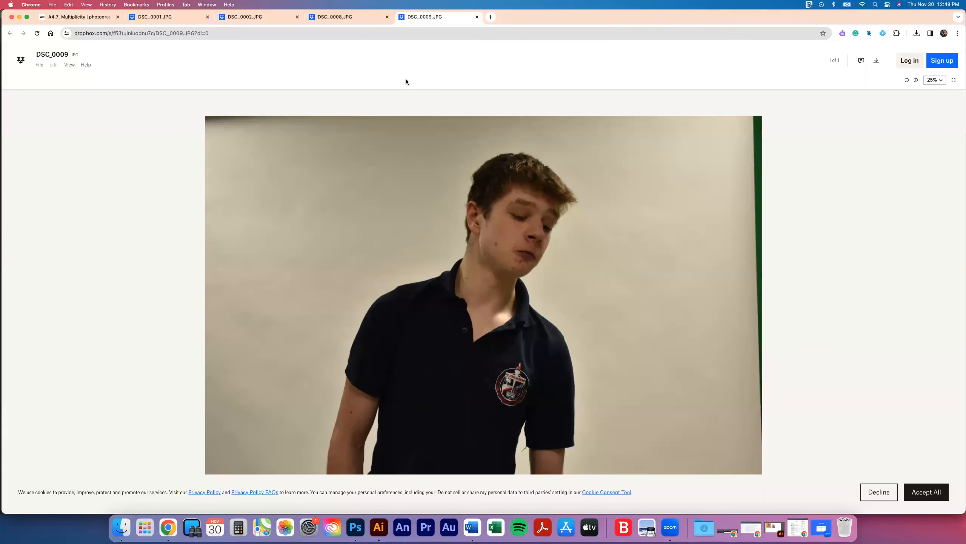
left_click(359, 20)
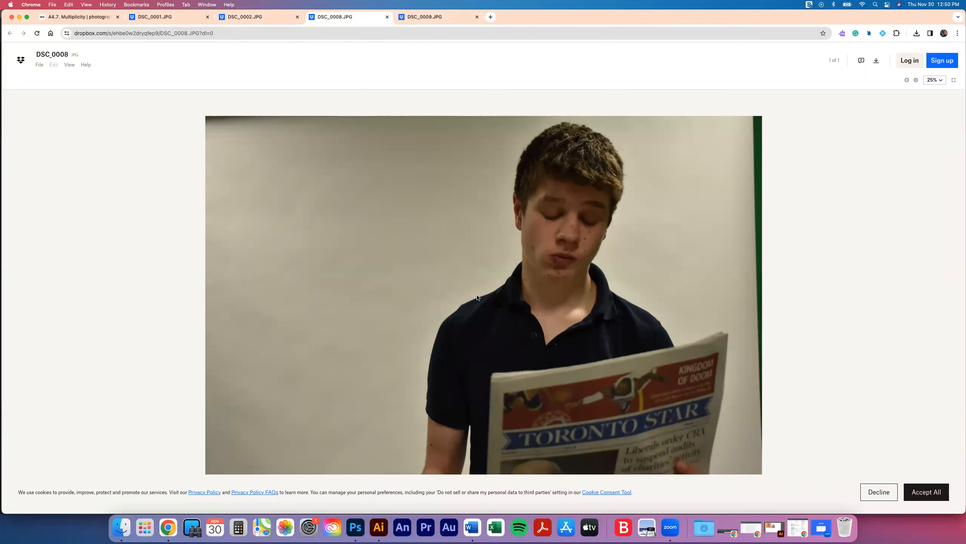
left_click(413, 18)
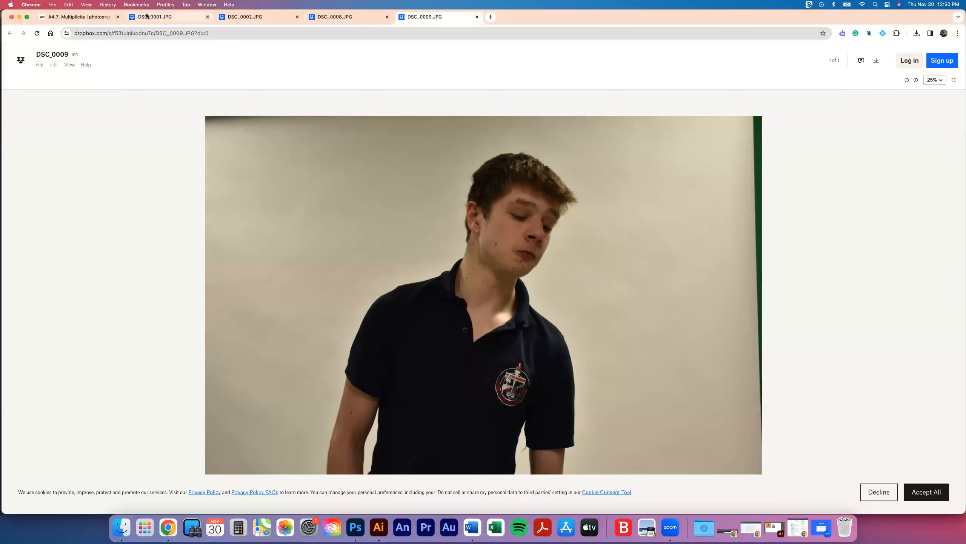
Step: Switch to Photoshop, start the Load Files into Stack script and browse for its source files
left_click(354, 529)
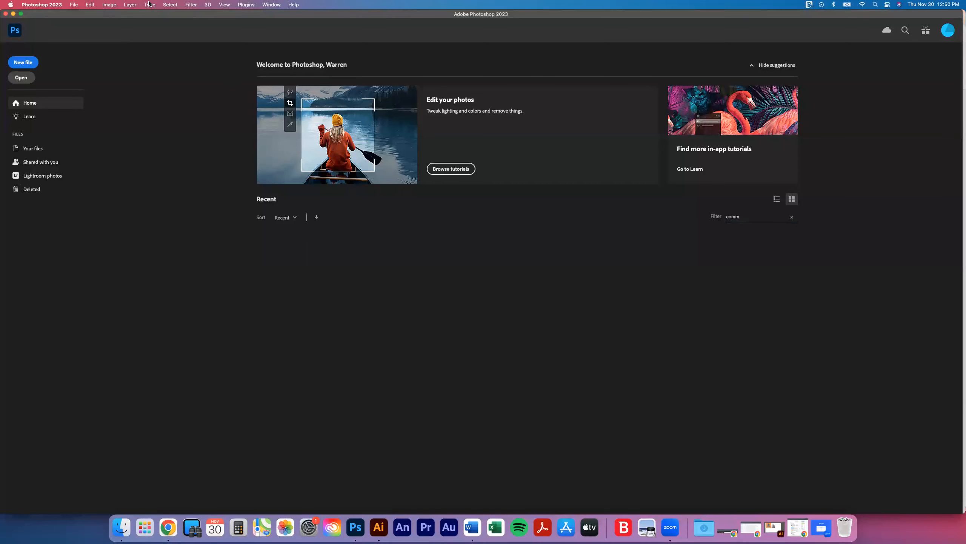
left_click(21, 77)
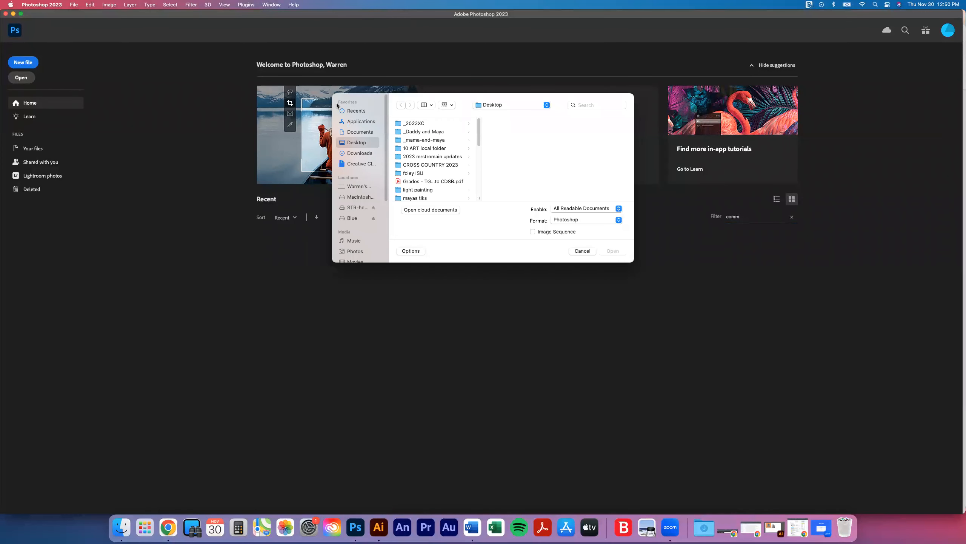
left_click(582, 251)
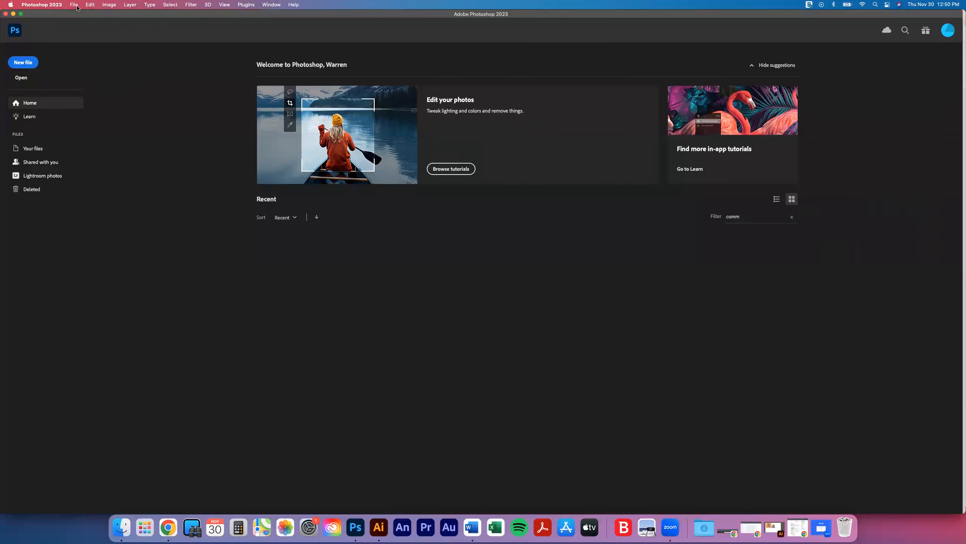
left_click(75, 5)
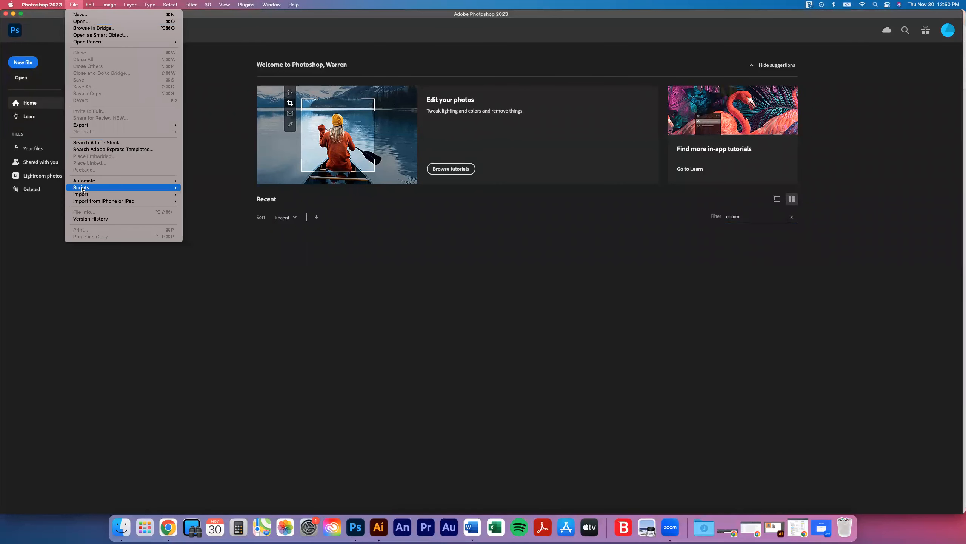
mouse_move(163, 187)
left_click(214, 239)
left_click(500, 275)
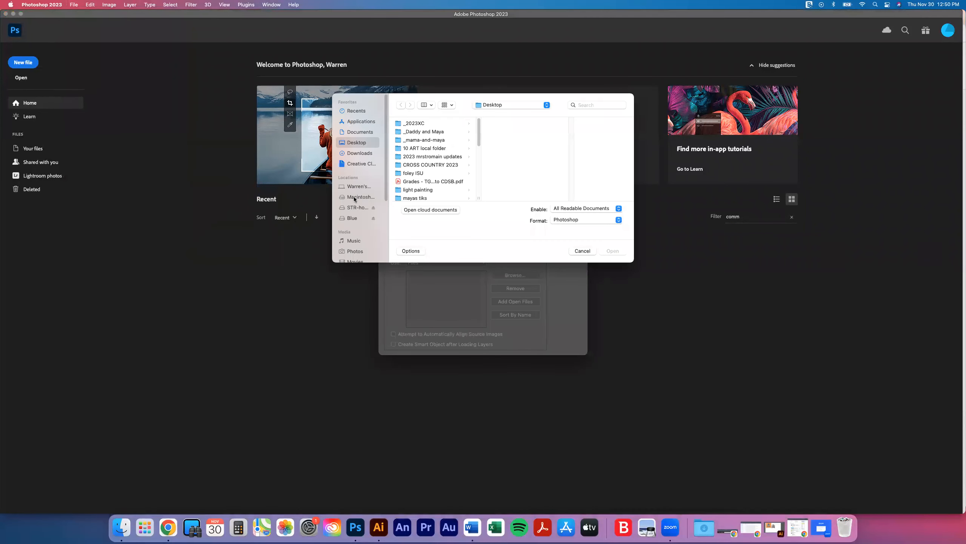
Step: Load DSC_0001.JPG and DSC_0002.JPG from the Downloads folder as stacked layers in one document
left_click(359, 152)
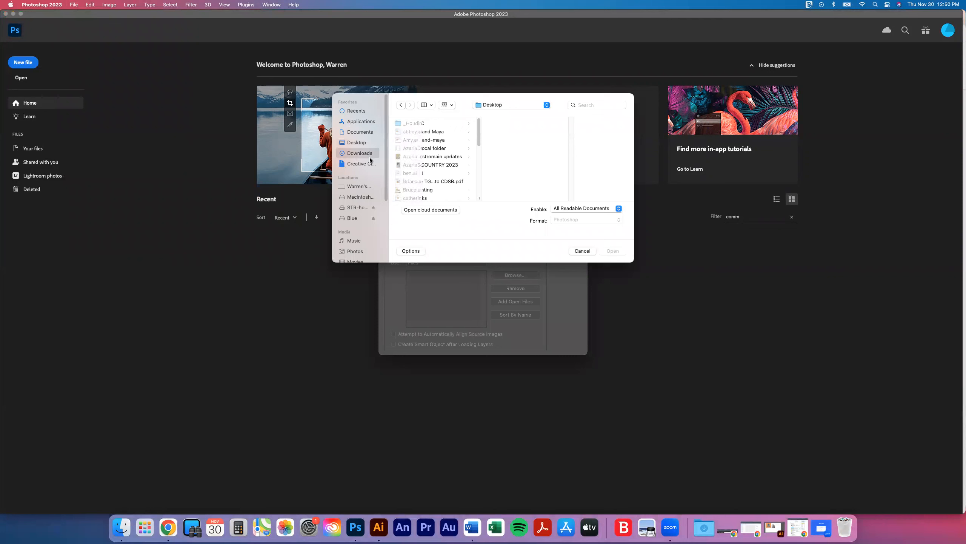
scroll(451, 154, "down", 15)
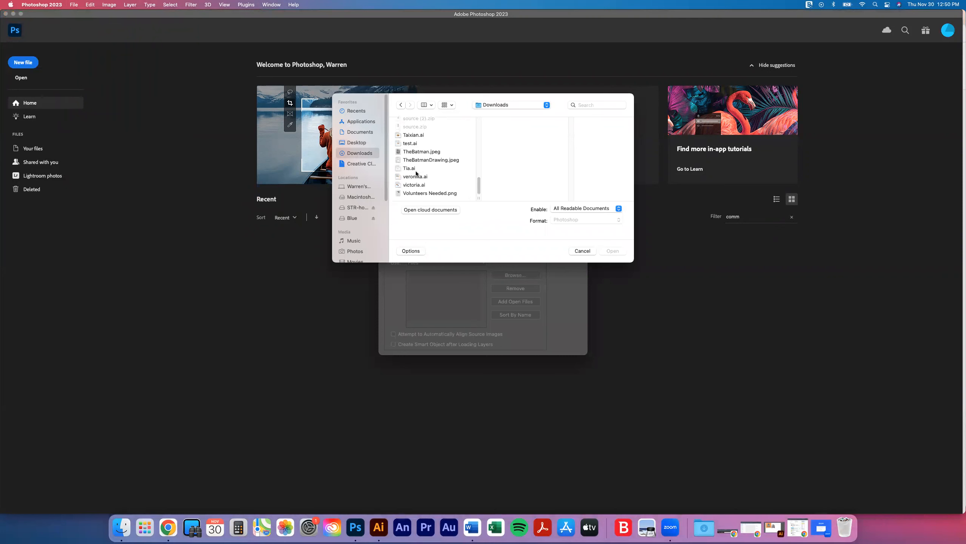
left_click_drag(478, 186, 479, 131)
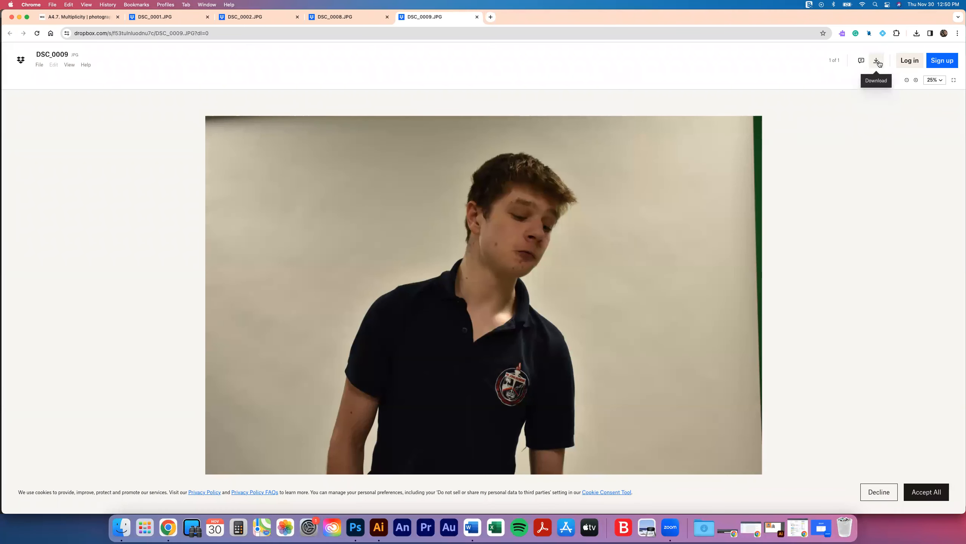
left_click(917, 34)
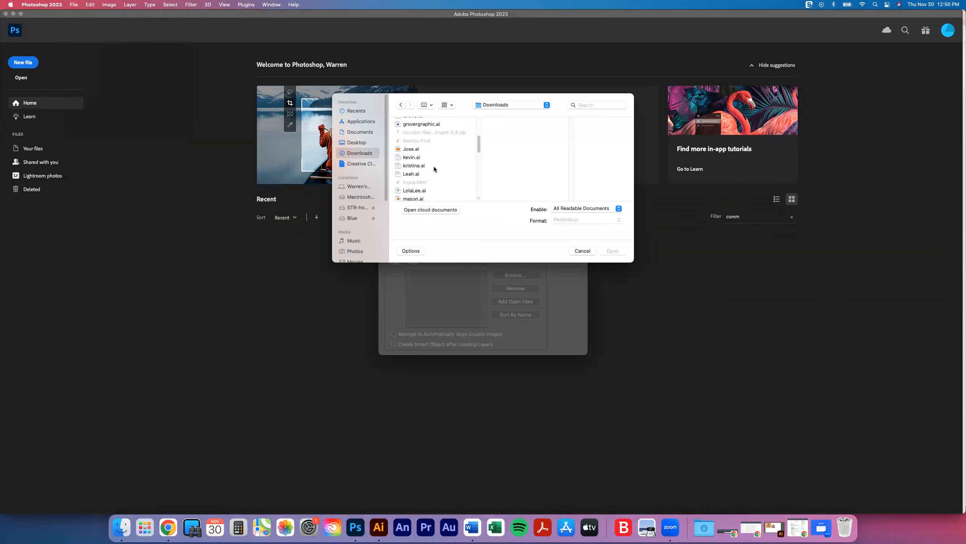
scroll(433, 167, "up", 5)
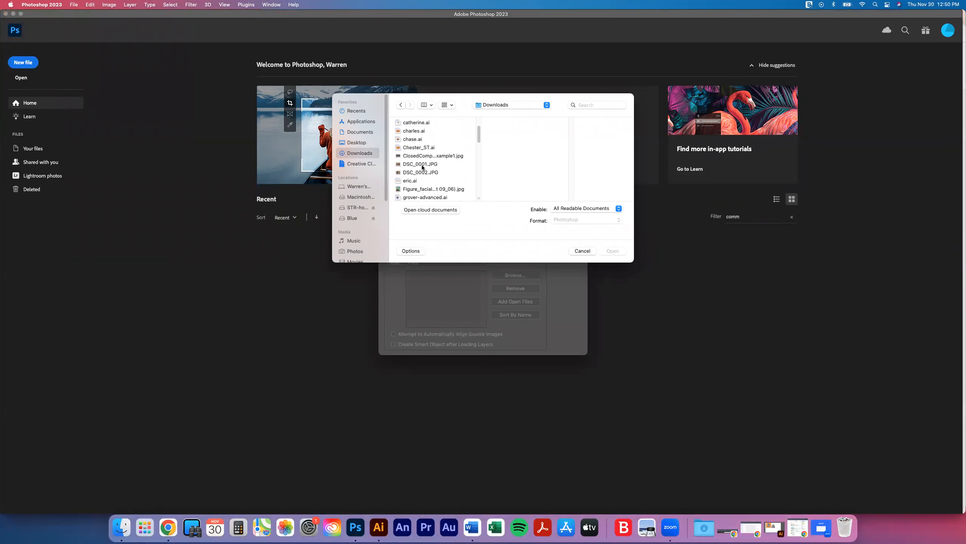
left_click(422, 164)
left_click(421, 173, "shift")
left_click(614, 251)
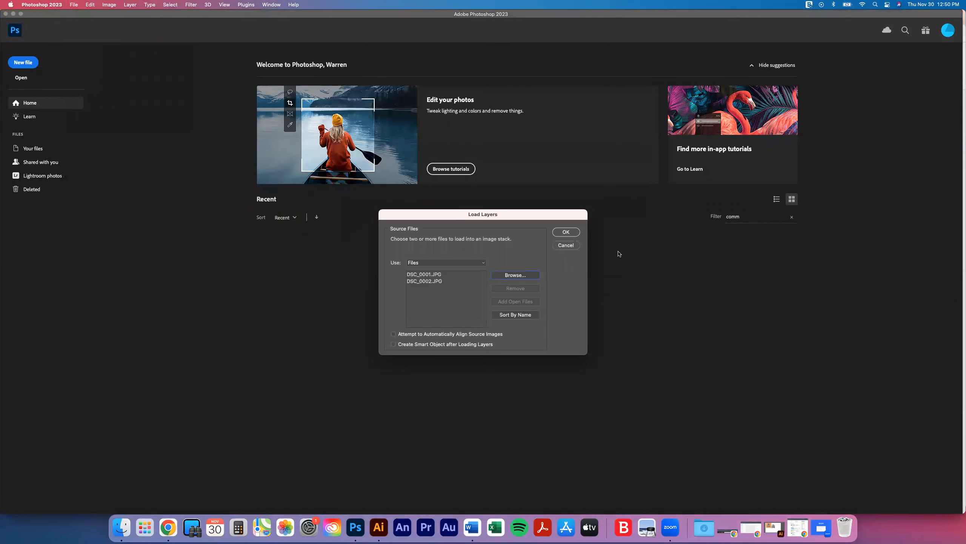
left_click(569, 232)
left_click(566, 232)
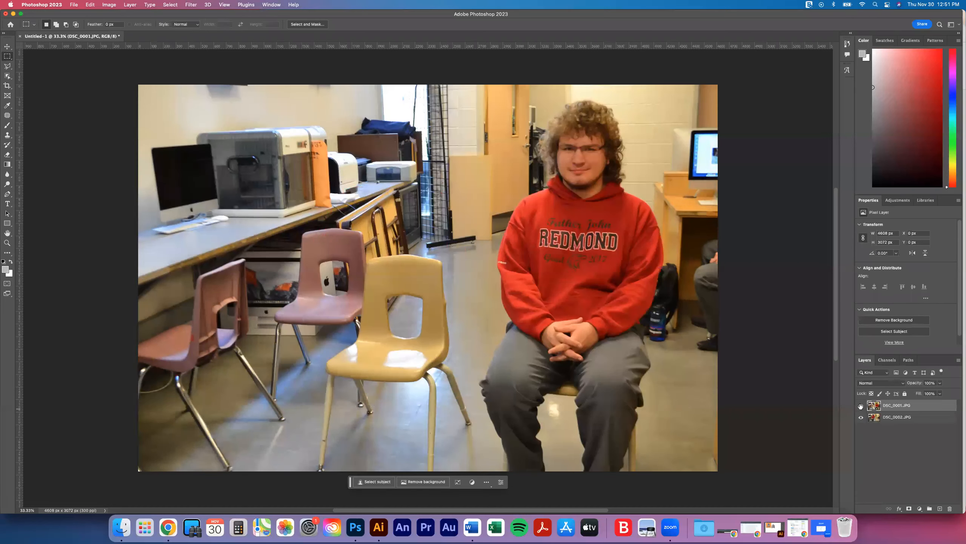
Step: Toggle the DSC_0001.JPG layer's visibility to compare it with the photo beneath
left_click(861, 406)
left_click(861, 406)
left_click(861, 406)
left_click(861, 406)
Step: Add a white layer mask to the DSC_0001.JPG layer, and hide the layer to view the photo beneath
left_click(910, 509)
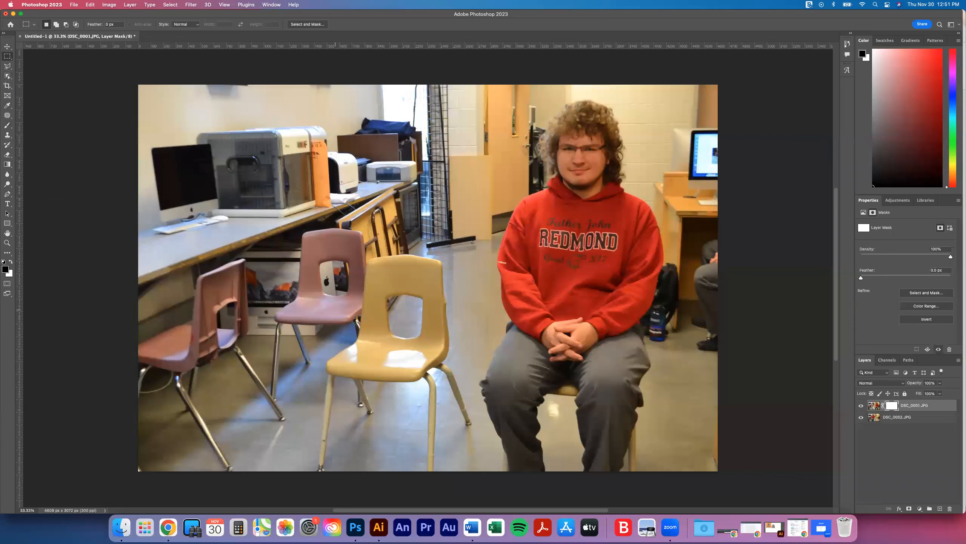
left_click(862, 406)
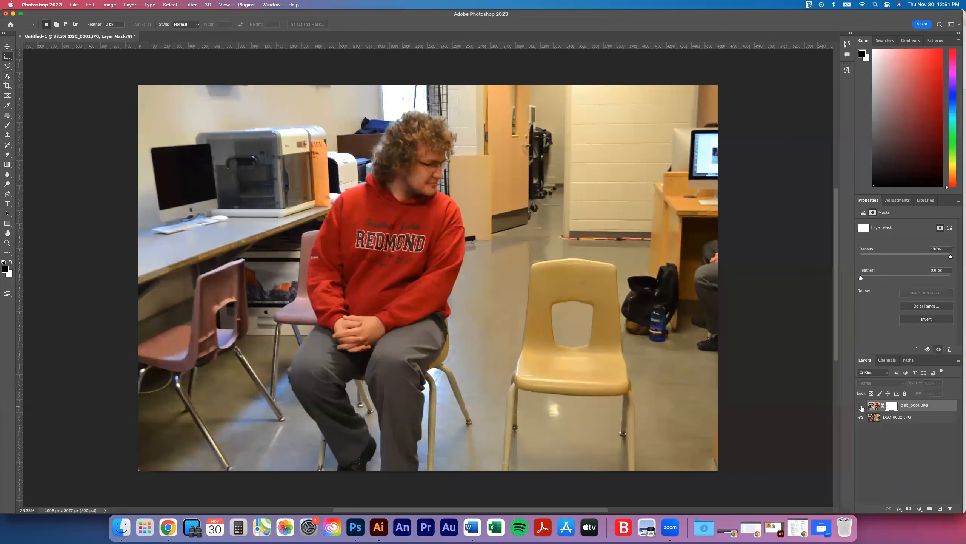
Step: Show the DSC_0001.JPG layer again and ready the Brush tool with black as the foreground colour
left_click(862, 406)
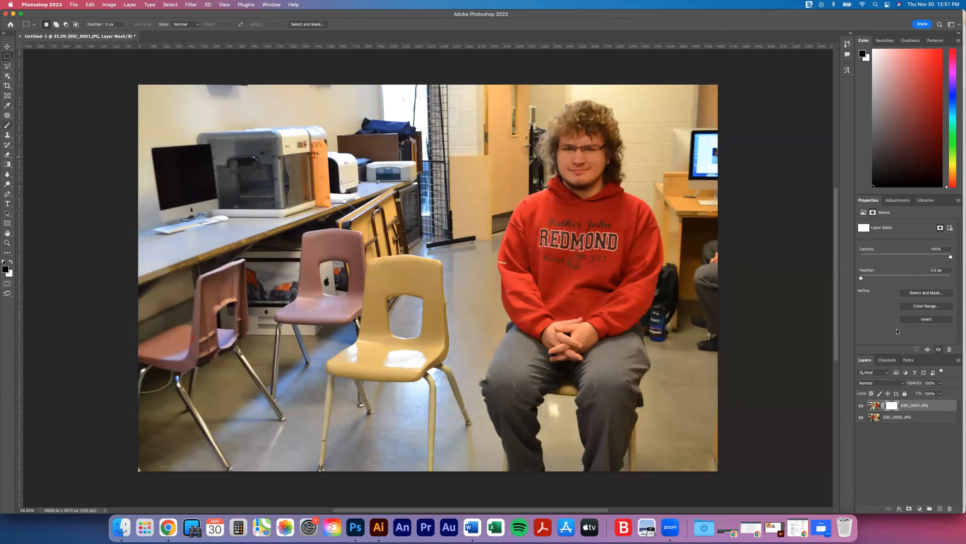
key("b")
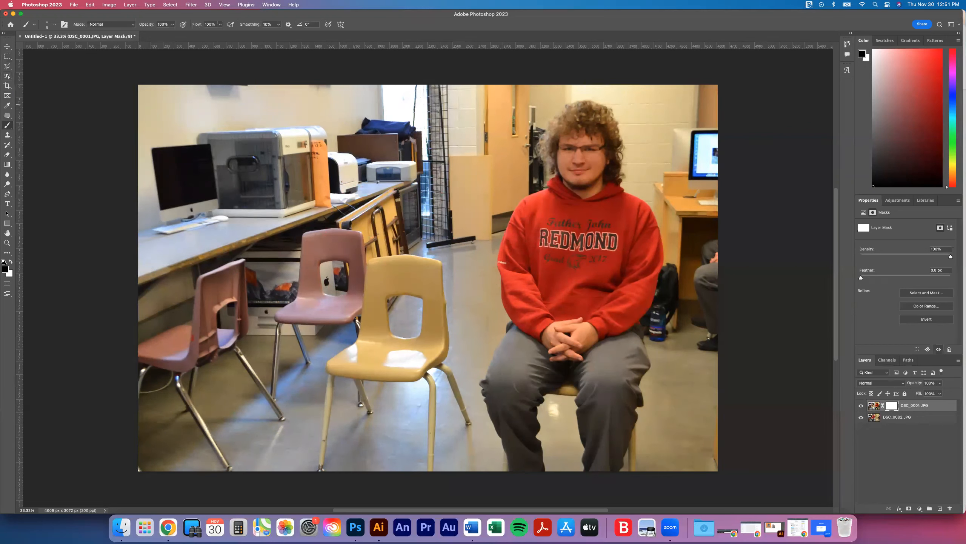
left_click(9, 262)
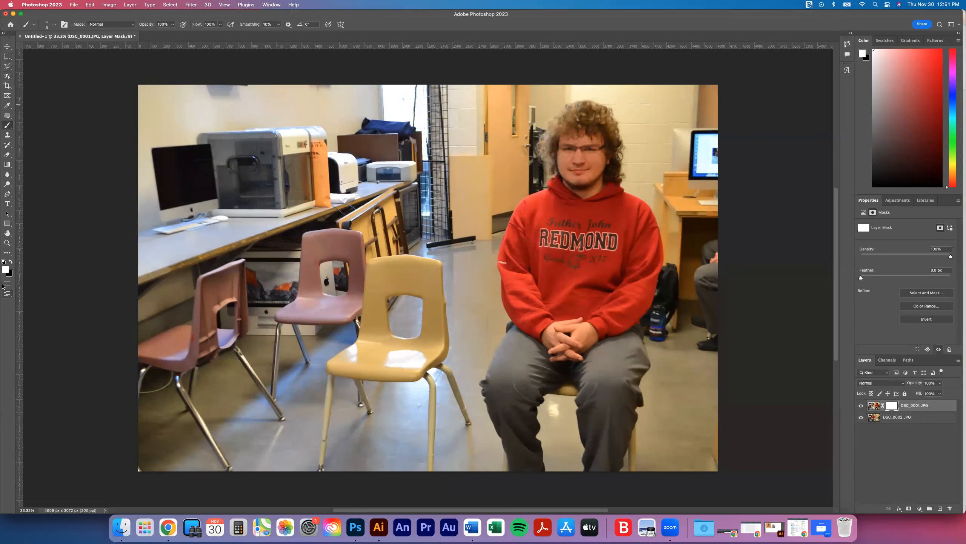
left_click(10, 262)
left_click(11, 263)
left_click(10, 262)
key("x")
key("x")
Step: Set a soft brush with 0% hardness and paint black on the DSC_0001.JPG mask above the empty yellow chair
left_click(56, 25)
left_click(66, 48)
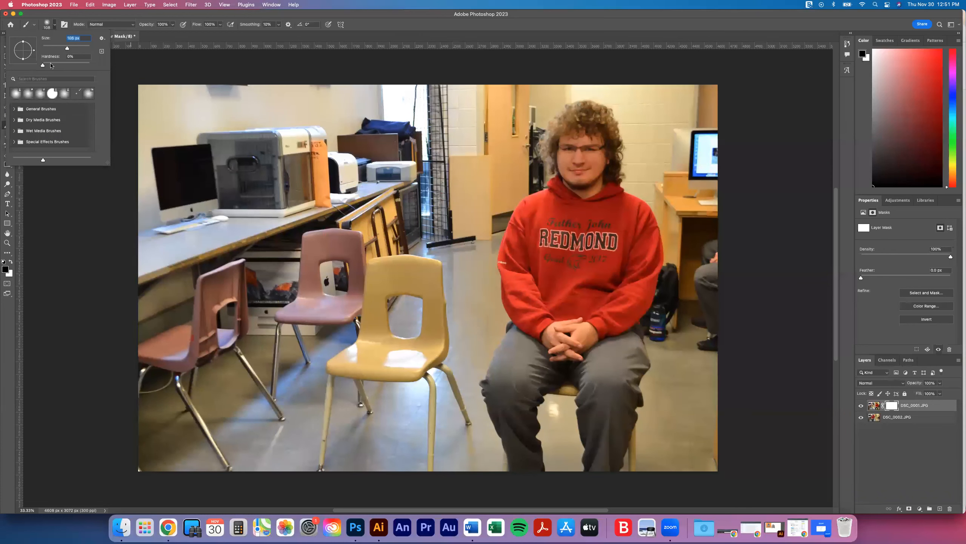
mouse_move(42, 65)
left_mouse_down()
mouse_move(65, 66)
mouse_move(23, 66)
mouse_move(72, 48)
left_mouse_up()
left_click(382, 225)
mouse_move(377, 219)
left_mouse_down()
mouse_move(374, 212)
mouse_move(394, 206)
mouse_move(412, 216)
mouse_move(383, 216)
left_mouse_up()
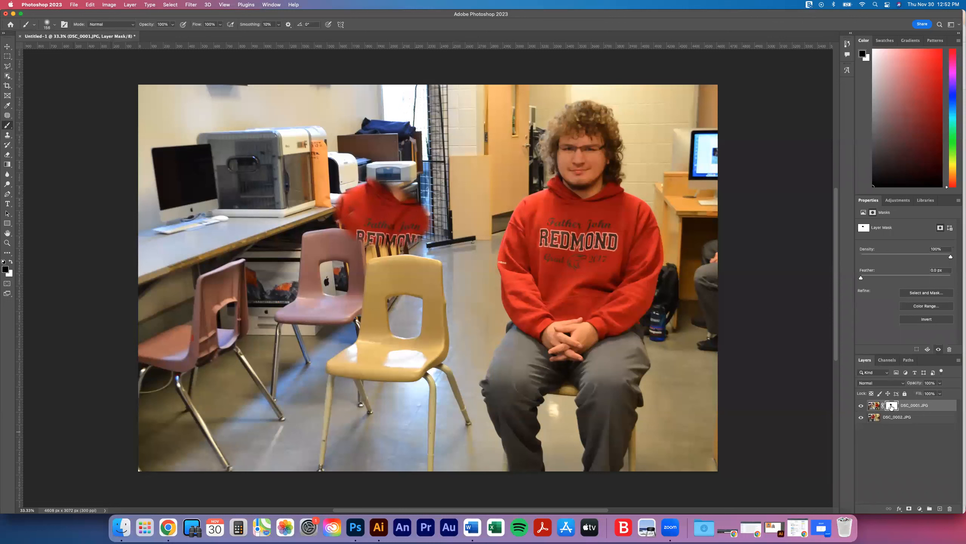
Step: Enlarge the brush and paint black on the DSC_0001.JPG mask to reveal the second seated figure's head and shoulders
key("bracketright")
key("bracketright")
key("bracketright")
key("bracketright")
key("bracketright")
mouse_move(396, 211)
left_mouse_down()
mouse_move(390, 181)
mouse_move(421, 182)
mouse_move(371, 173)
mouse_move(431, 120)
mouse_move(428, 187)
mouse_move(445, 205)
mouse_move(452, 259)
left_mouse_up()
Step: Toggle the visibility of the DSC_0002.JPG and DSC_0001.JPG layers to examine what the mask hides and reveals
left_click(862, 417)
left_click(861, 417)
left_click(861, 418)
left_click(861, 417)
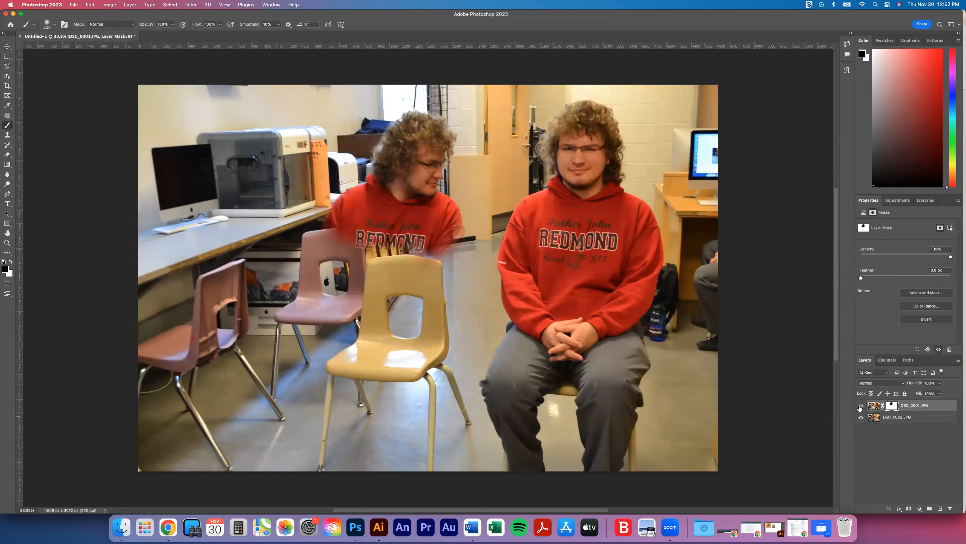
left_click(861, 405)
left_click(861, 405)
left_click(861, 405)
left_click(861, 405)
left_click(862, 406)
Step: Paint black down the DSC_0001.JPG mask to reveal the second figure's torso and legs over the empty chair
mouse_move(423, 233)
left_mouse_down()
mouse_move(328, 233)
mouse_move(326, 273)
mouse_move(447, 245)
mouse_move(442, 272)
mouse_move(399, 287)
mouse_move(303, 287)
mouse_move(319, 330)
mouse_move(356, 340)
mouse_move(442, 324)
mouse_move(426, 373)
mouse_move(410, 389)
mouse_move(370, 396)
mouse_move(315, 377)
mouse_move(341, 363)
mouse_move(336, 410)
mouse_move(351, 466)
mouse_move(394, 447)
mouse_move(330, 413)
mouse_move(410, 375)
left_mouse_up()
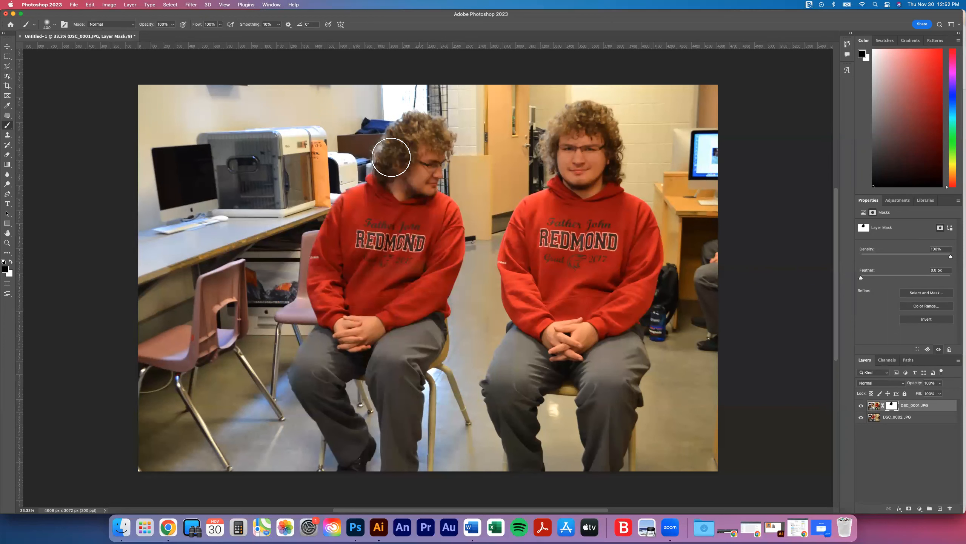
Step: Try shifting a duplicate of the DSC_0002.JPG layer beneath the masked photo, and discard the duplicate
left_click(893, 417)
left_click_drag(913, 444, 940, 508)
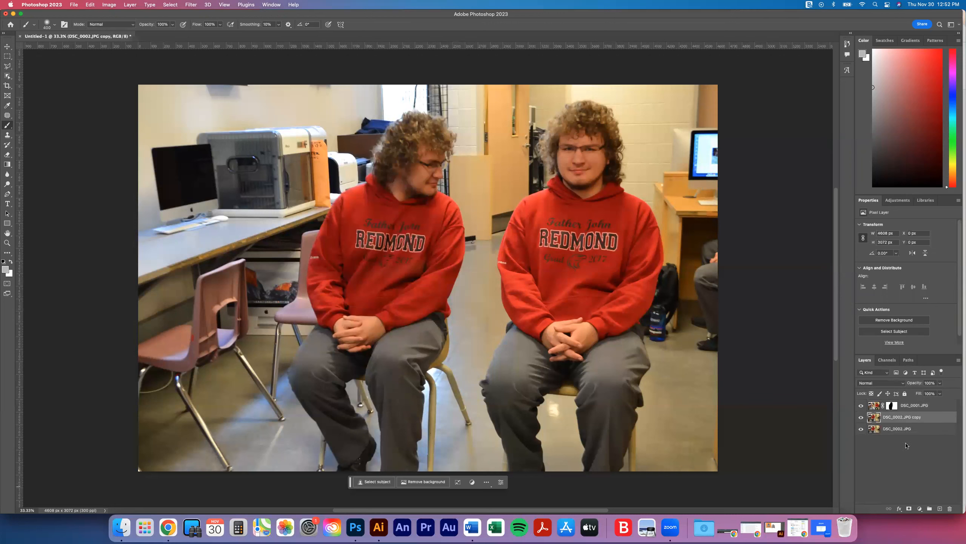
key("v")
left_click_drag(393, 277, 426, 253)
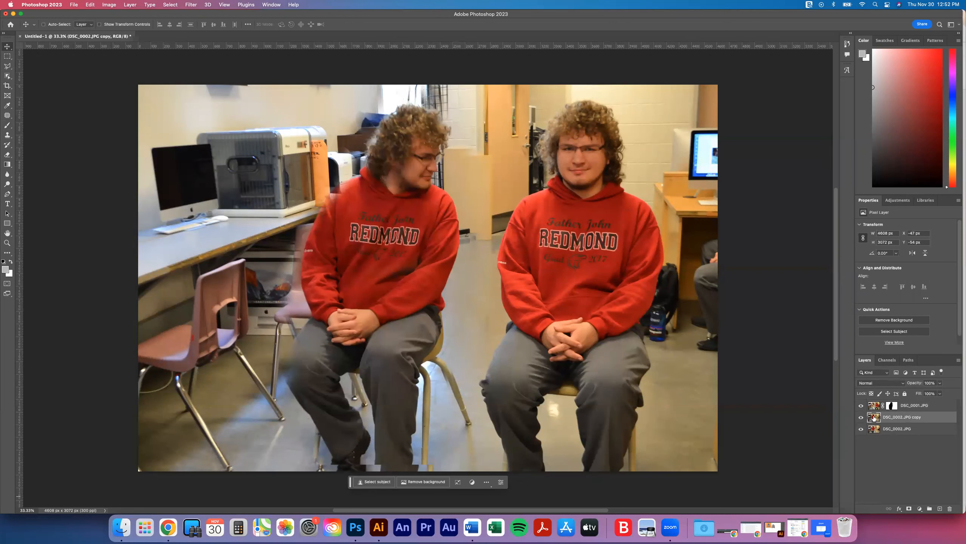
left_click_drag(418, 271, 462, 253)
left_click_drag(935, 482, 951, 508)
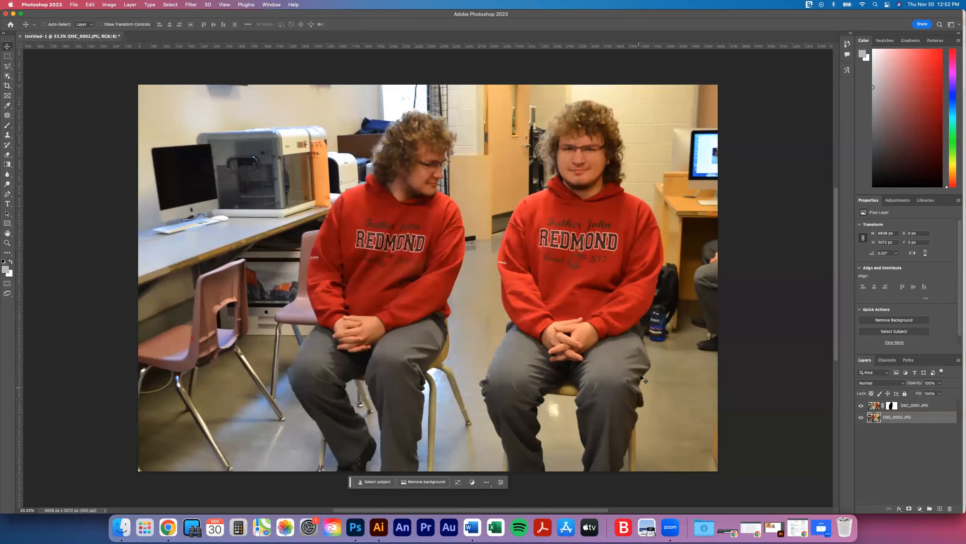
Step: Switch to Chrome, download DSC_0009.JPG from Dropbox and check the DSC_0008.JPG photo
left_click(169, 535)
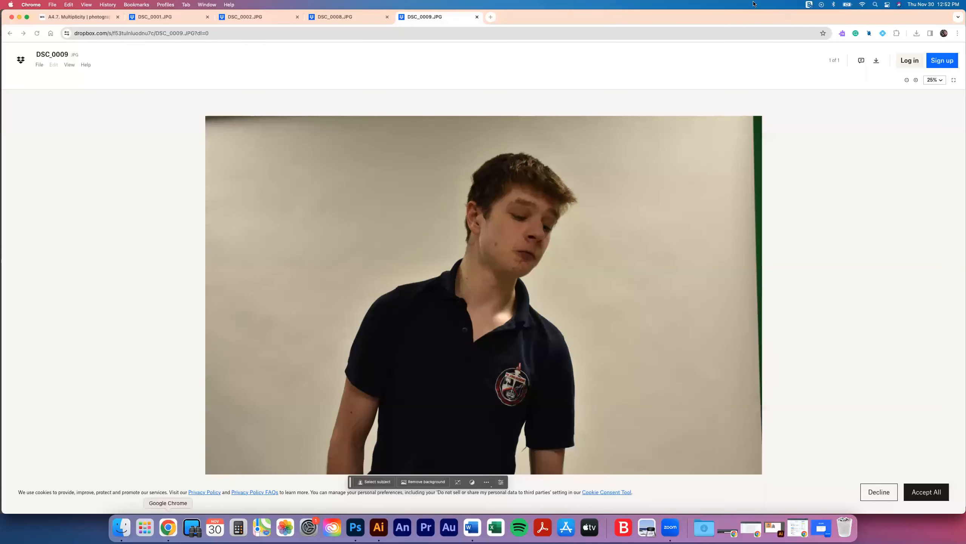
left_click(879, 60)
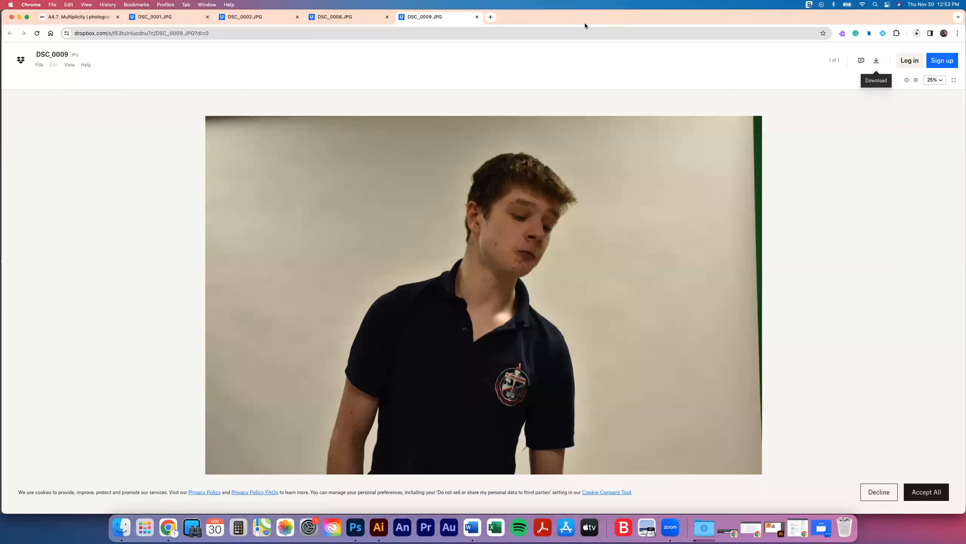
left_click(352, 18)
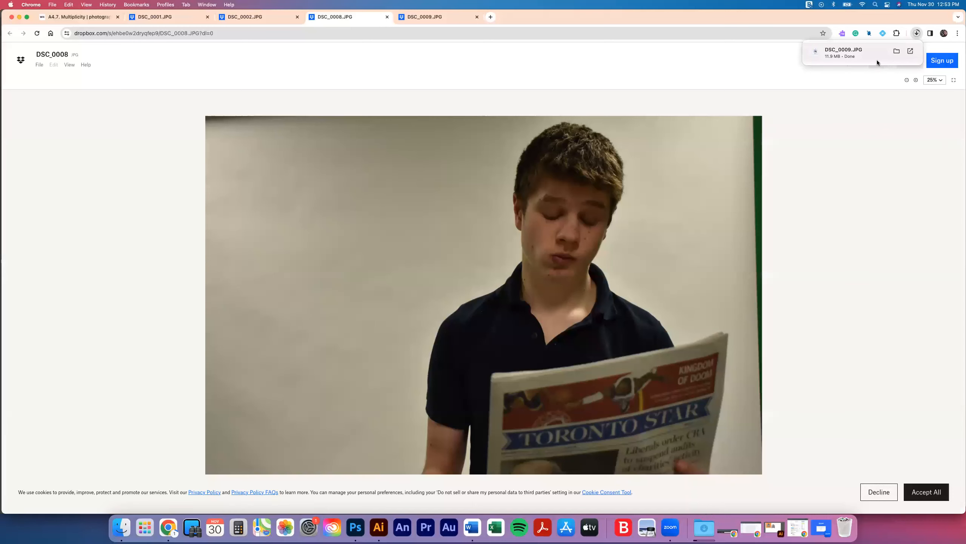
left_click(444, 18)
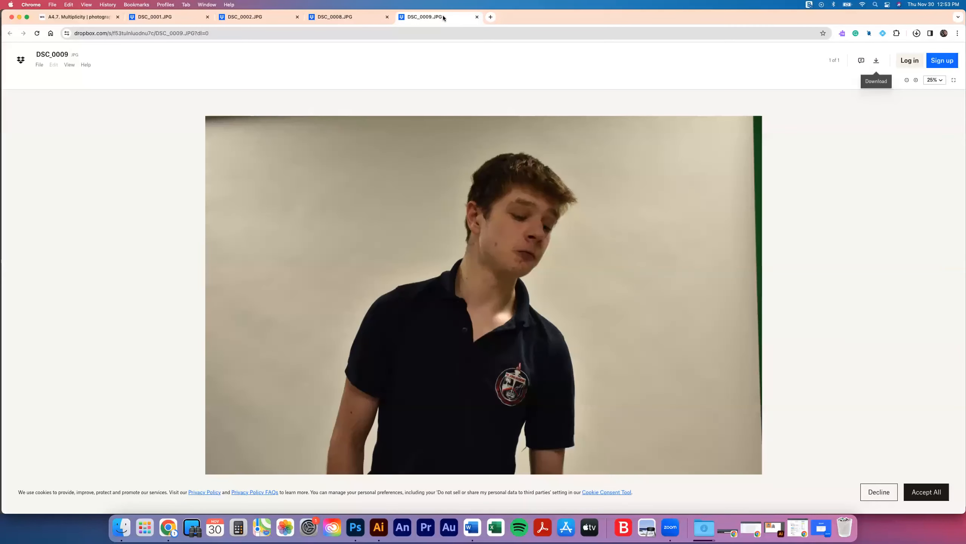
Step: Switch to Photoshop, start the Load Files into Stack script and browse for its source files
left_click(354, 530)
left_click(73, 5)
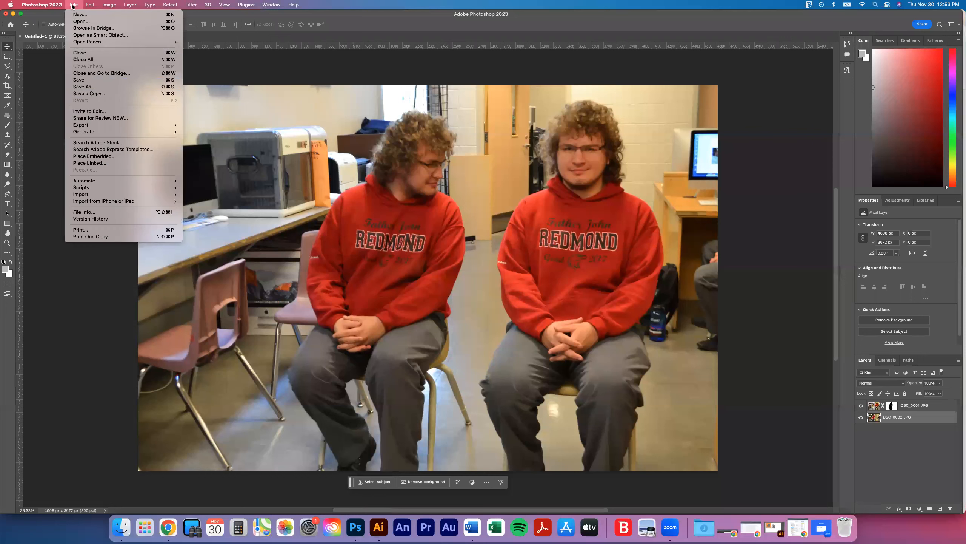
mouse_move(94, 190)
left_click(202, 238)
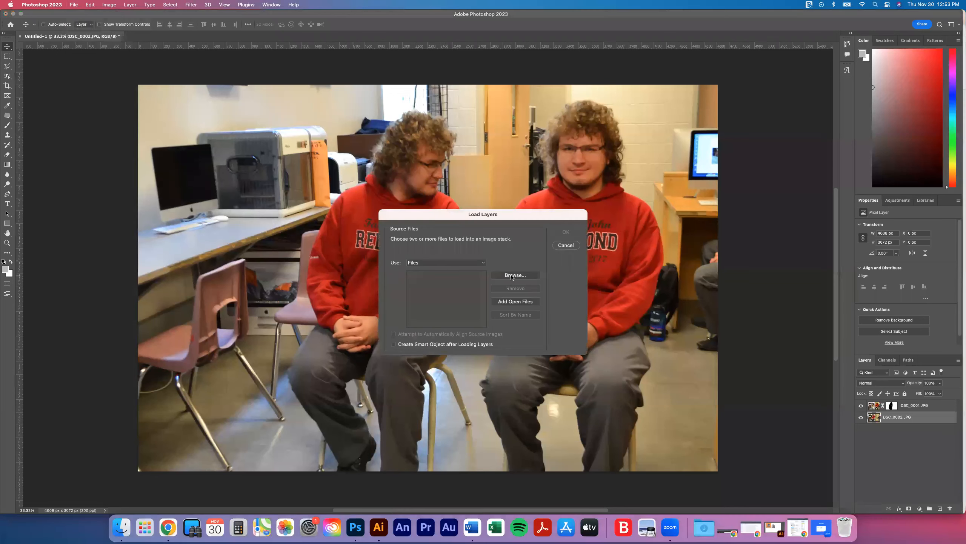
left_click(515, 274)
Step: Load DSC_0008.JPG and DSC_0009.JPG from the Downloads folder as stacked layers in a new document
scroll(431, 166, "down", 5)
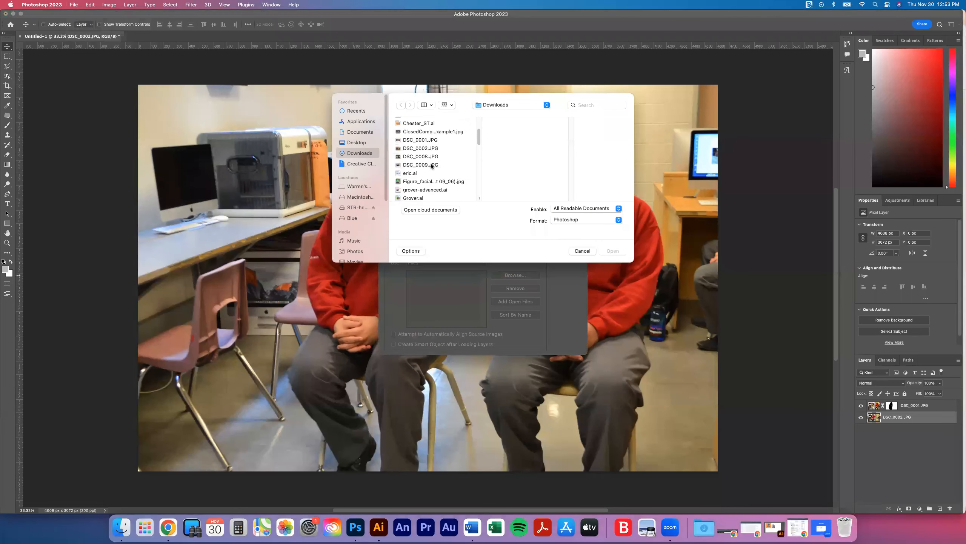
left_click(429, 157)
left_click(431, 165, "shift")
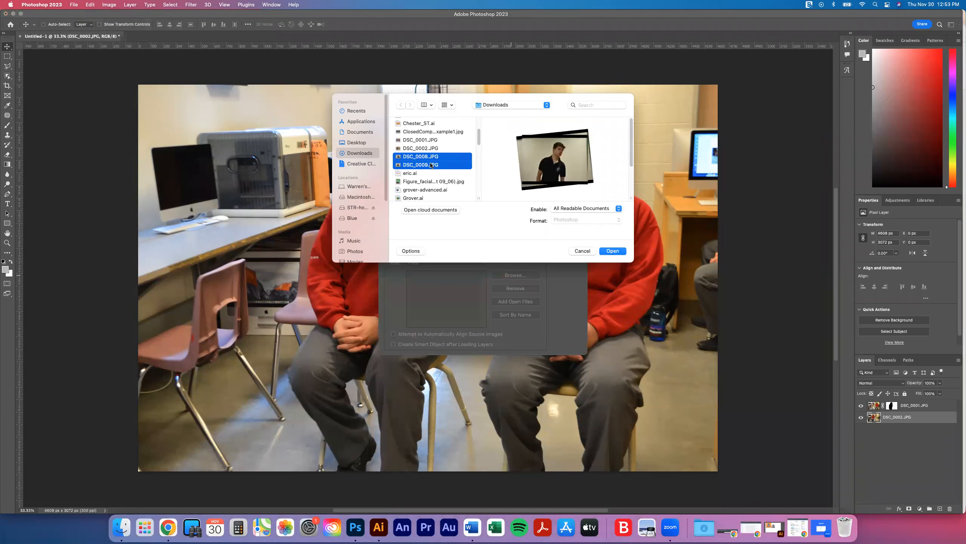
left_click(612, 251)
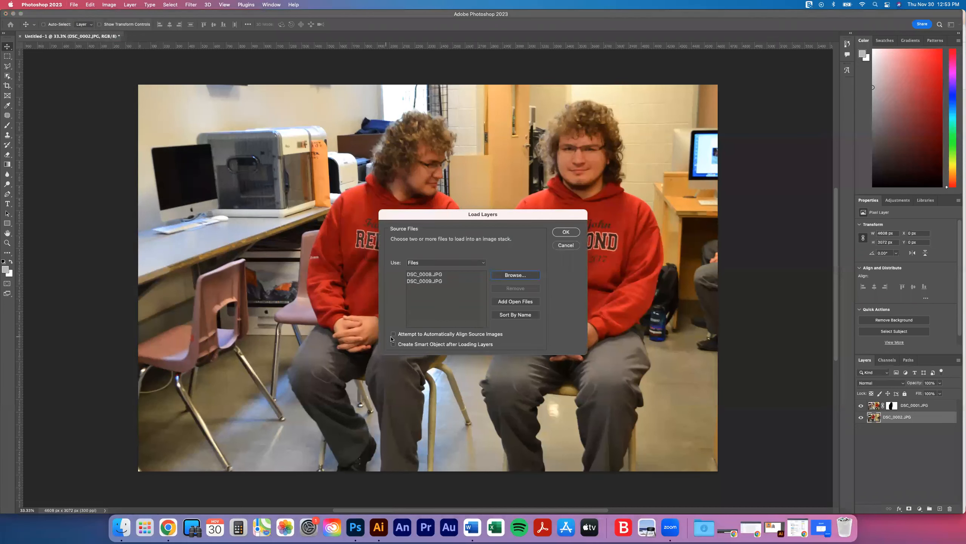
left_click(559, 233)
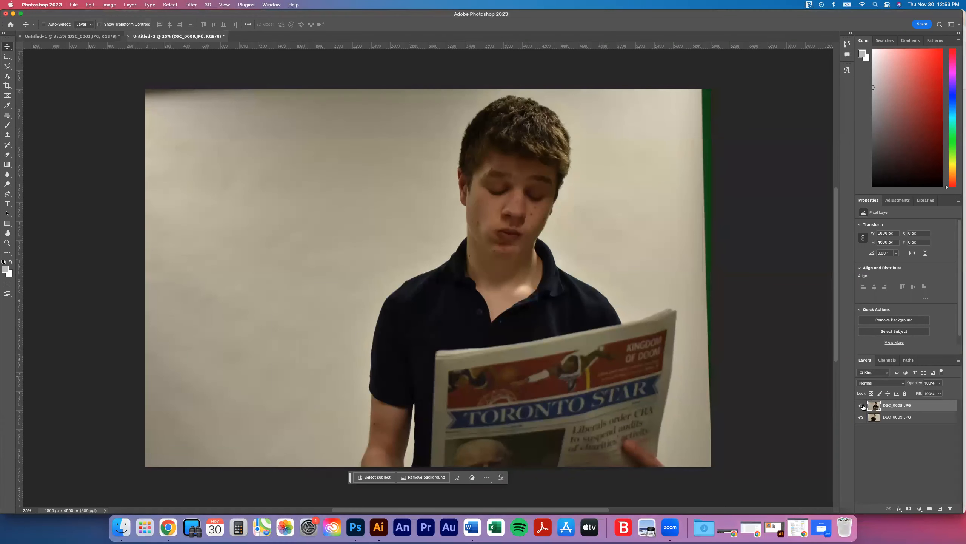
Step: Toggle the DSC_0008.JPG layer's visibility to compare the newspaper pose with the leaning pose beneath
left_click(862, 406)
left_click(862, 405)
left_click(862, 406)
left_click(862, 405)
Step: Add a white layer mask to the DSC_0008.JPG layer and brush black beside the reader's head to reveal the figure beneath
left_click(909, 509)
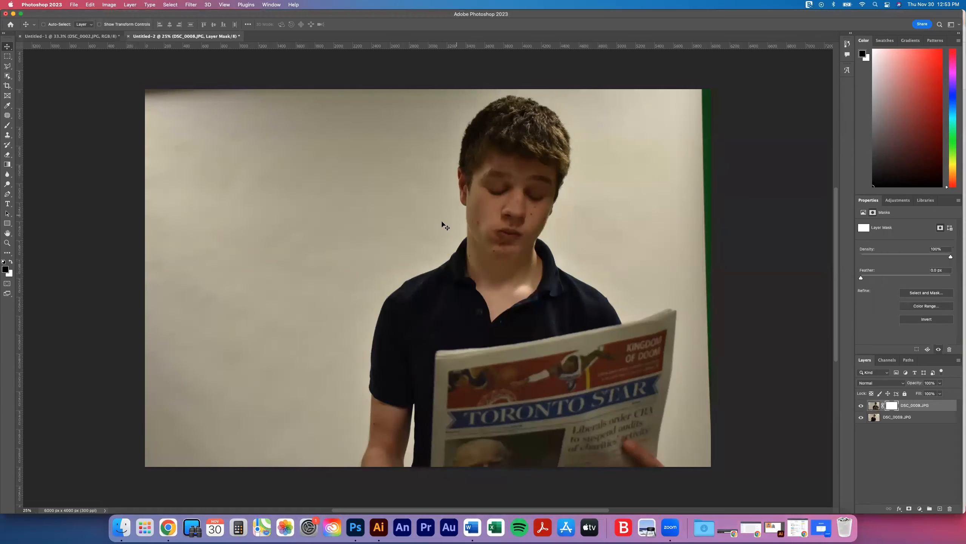
left_click(7, 126)
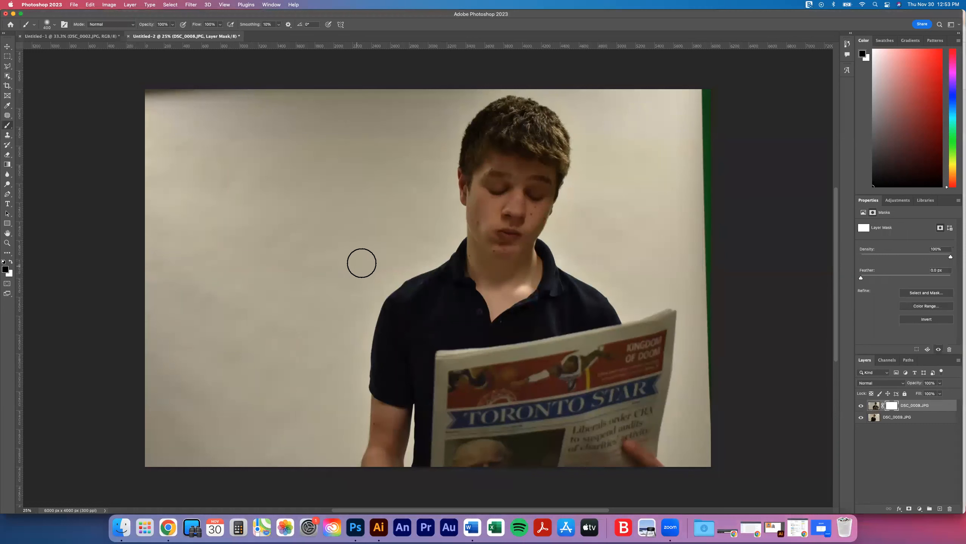
mouse_move(356, 262)
left_mouse_down()
mouse_move(418, 252)
mouse_move(425, 197)
mouse_move(442, 218)
mouse_move(451, 206)
mouse_move(423, 162)
mouse_move(437, 139)
mouse_move(440, 184)
mouse_move(457, 133)
left_mouse_up()
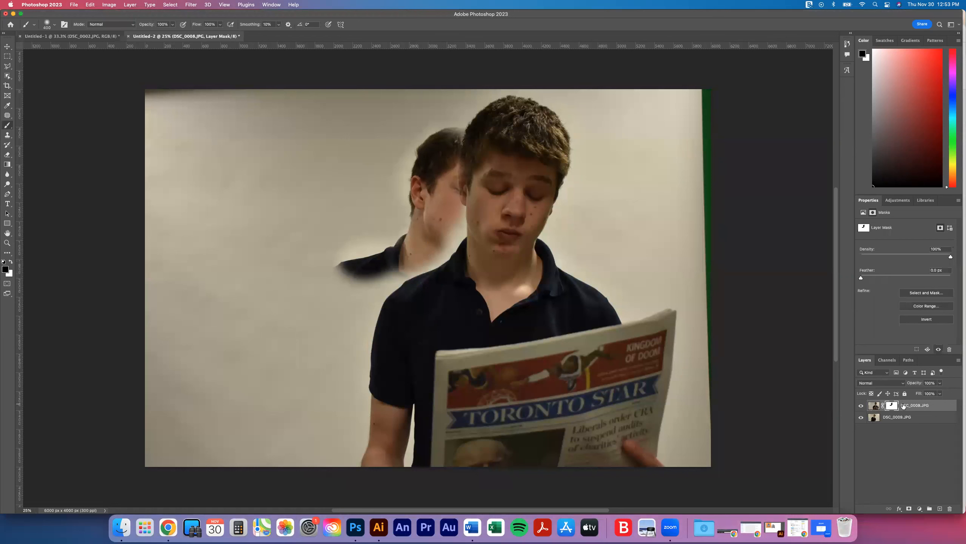
Step: Move the DSC_0009.JPG layer horizontally to about X -868 px so the leaning figure sits beside the reader
left_click(874, 405)
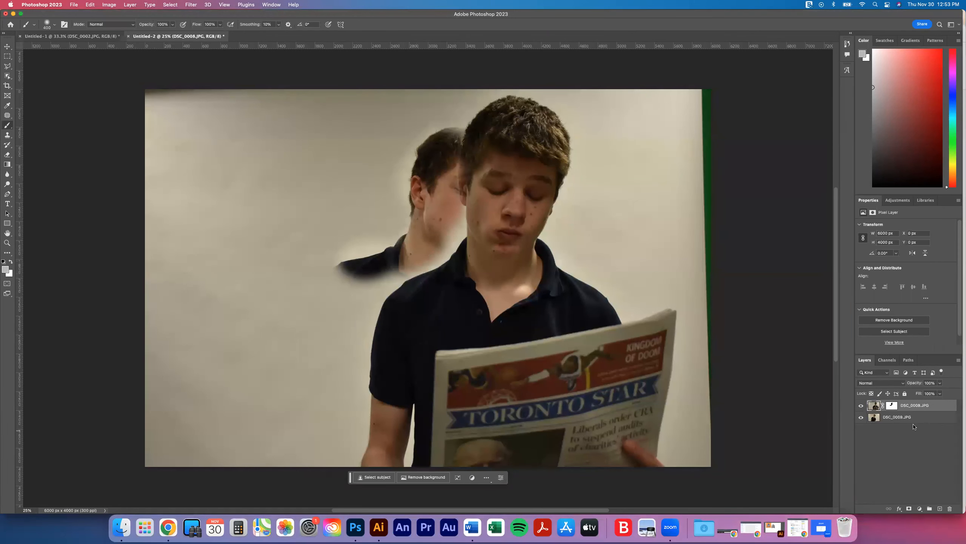
left_click(899, 418)
left_click(7, 46)
left_click_drag(440, 234, 362, 228)
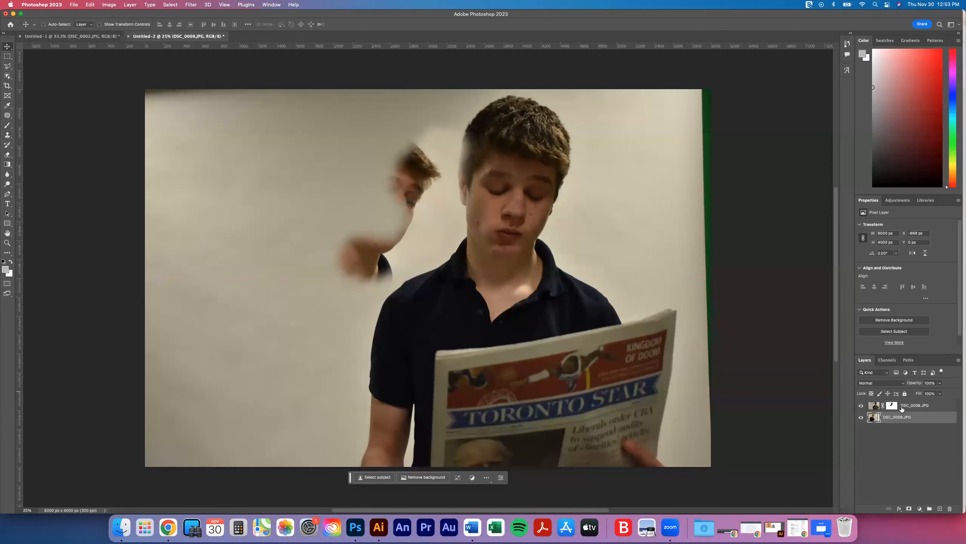
Step: Paint black on the DSC_0008.JPG mask to reveal the leaning figure's head and most of his body
left_click(894, 406)
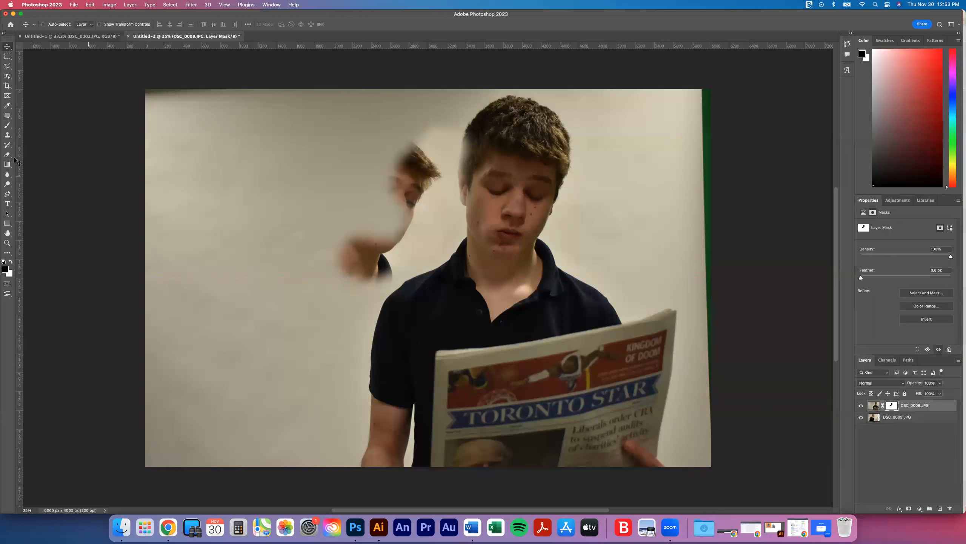
left_click(9, 127)
mouse_move(381, 221)
left_mouse_down()
mouse_move(419, 165)
mouse_move(357, 135)
mouse_move(377, 132)
mouse_move(369, 170)
mouse_move(336, 198)
mouse_move(325, 189)
mouse_move(391, 170)
left_mouse_up()
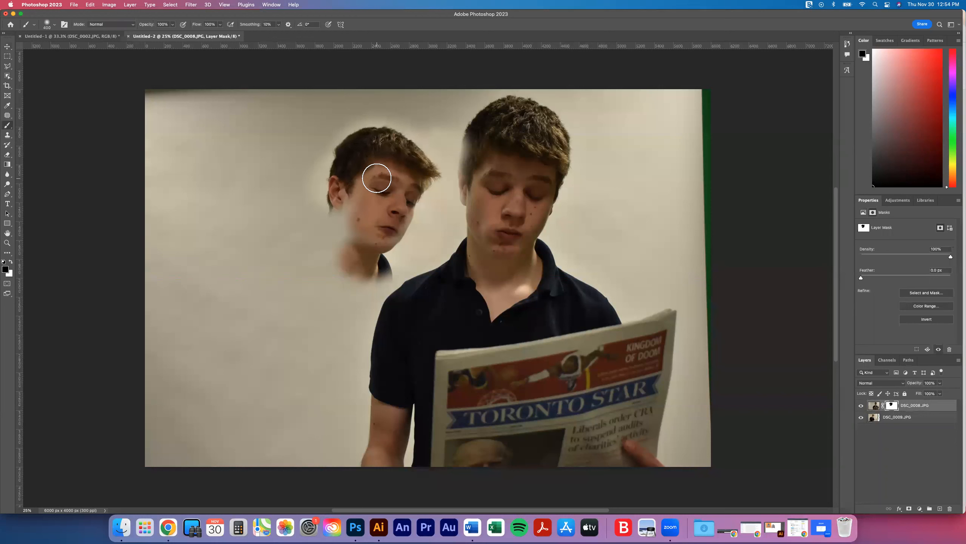
mouse_move(371, 201)
left_mouse_down()
mouse_move(347, 216)
mouse_move(349, 267)
mouse_move(302, 261)
mouse_move(199, 364)
mouse_move(216, 396)
mouse_move(264, 338)
mouse_move(198, 449)
mouse_move(303, 310)
mouse_move(323, 248)
mouse_move(335, 309)
mouse_move(258, 493)
mouse_move(278, 450)
mouse_move(297, 479)
mouse_move(319, 417)
mouse_move(345, 418)
left_mouse_up()
key("bracketright")
Step: Raise the brush hardness to about 90% and paint black on the mask to reveal the leaning figure's chest beside the reader's sleeve
key("z")
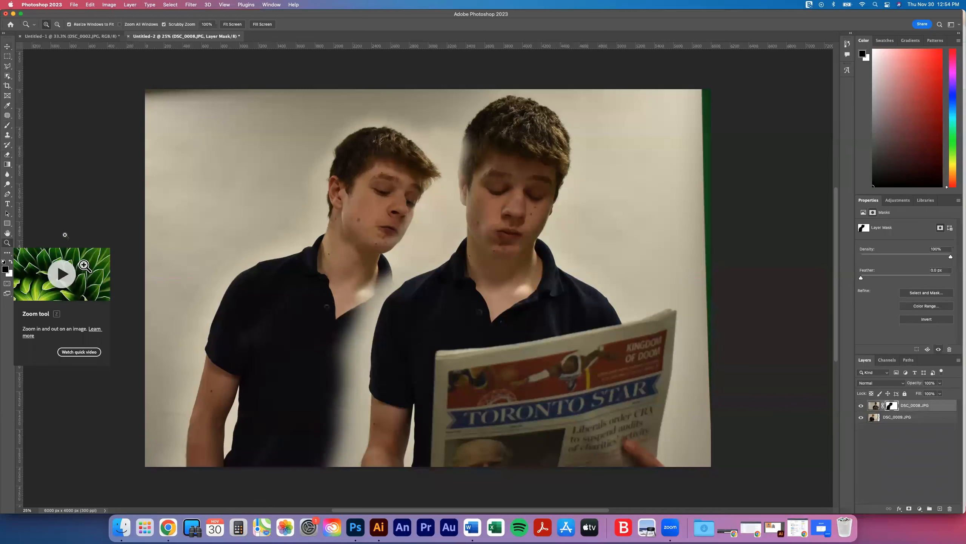
left_click_drag(354, 365, 397, 369)
key("b")
left_click(55, 26)
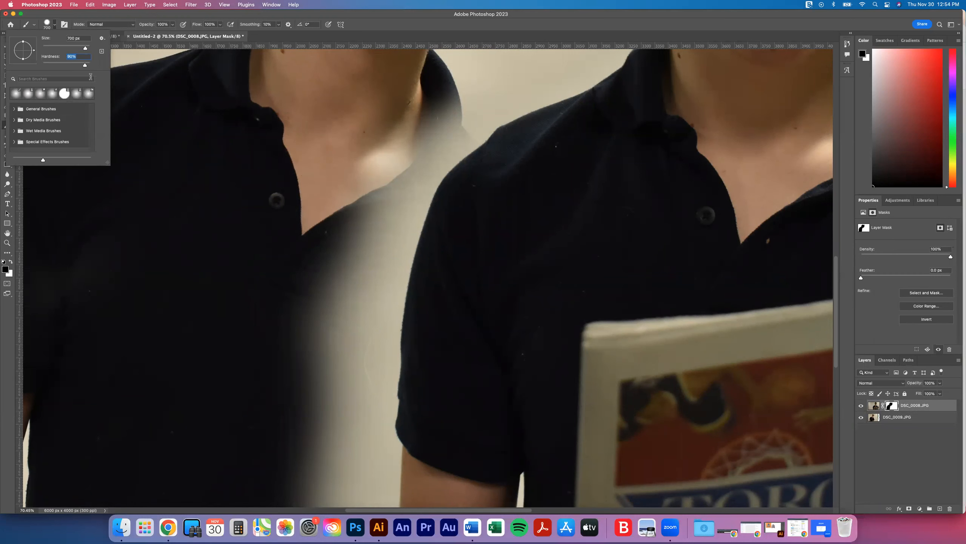
mouse_move(324, 226)
left_mouse_down()
mouse_move(298, 260)
mouse_move(303, 356)
mouse_move(320, 220)
left_mouse_up()
Step: Reduce the brush size and paint the mask to reveal the leaning figure's collar and shoulder up to the reader's shoulder
key("bracketleft")
key("bracketleft")
key("bracketleft")
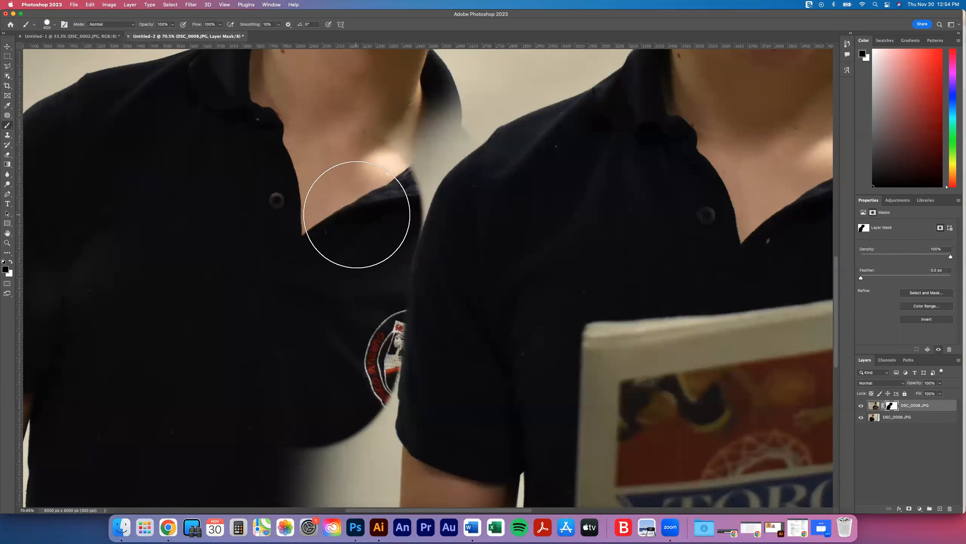
scroll(291, 302, "up", 5)
scroll(291, 303, "right", 3)
mouse_move(378, 222)
left_mouse_down()
mouse_move(345, 243)
mouse_move(306, 309)
mouse_move(295, 353)
left_mouse_up()
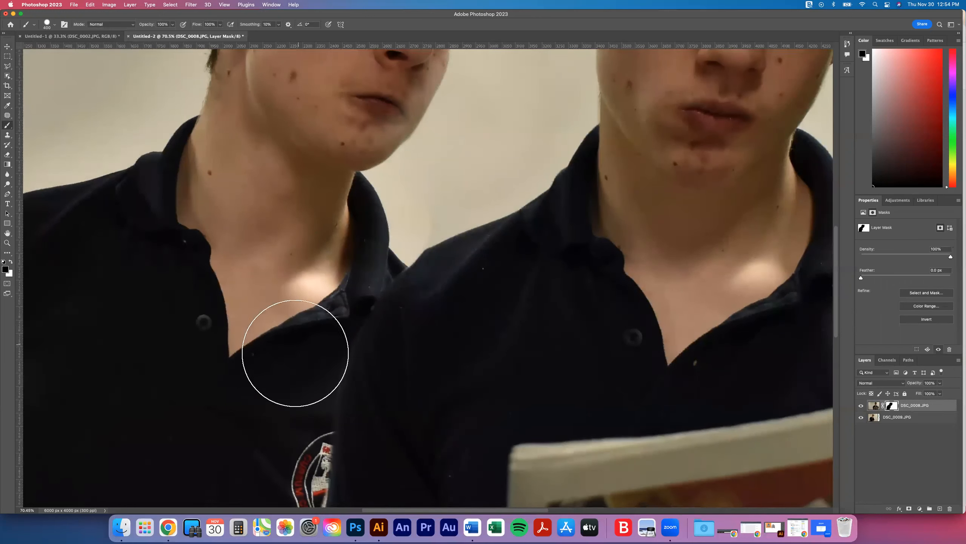
Step: Reveal the leaning figure's lower torso through the mask and refine the mask edge along the reader's forearm
scroll(315, 410, "down", 10)
scroll(315, 410, "left", 3)
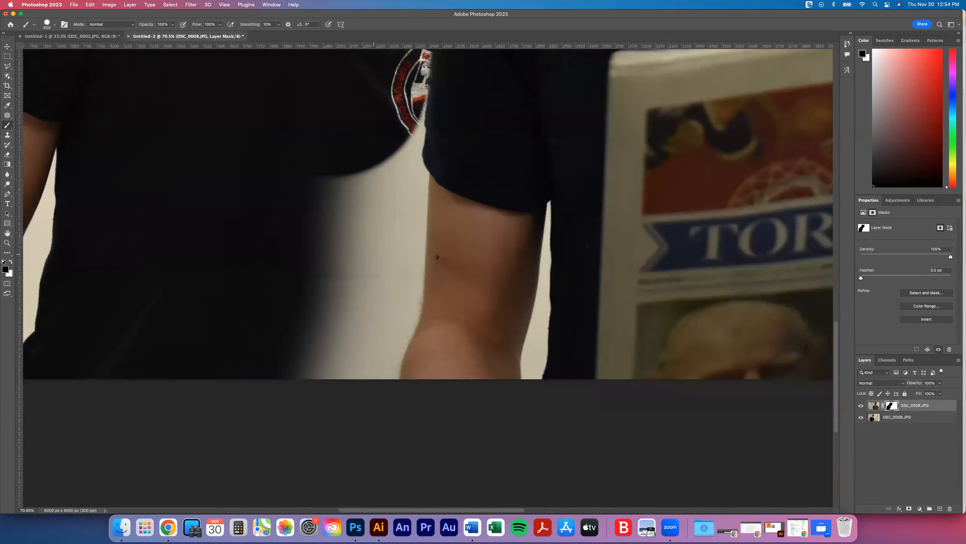
mouse_move(393, 97)
left_mouse_down()
mouse_move(374, 118)
mouse_move(379, 196)
mouse_move(357, 177)
mouse_move(329, 332)
mouse_move(356, 209)
mouse_move(378, 204)
mouse_move(362, 316)
mouse_move(371, 293)
mouse_move(366, 208)
left_mouse_up()
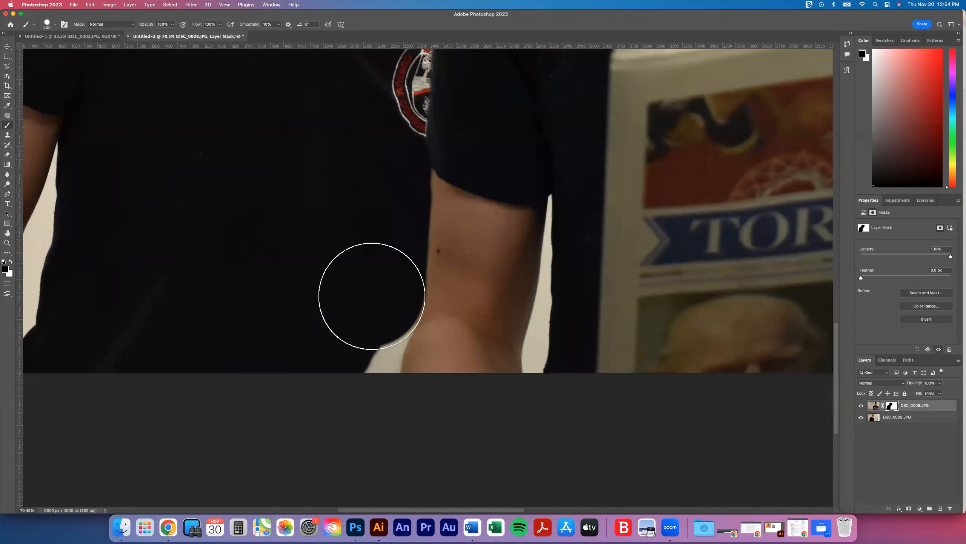
mouse_move(366, 298)
left_mouse_down()
mouse_move(352, 349)
mouse_move(393, 399)
left_mouse_up()
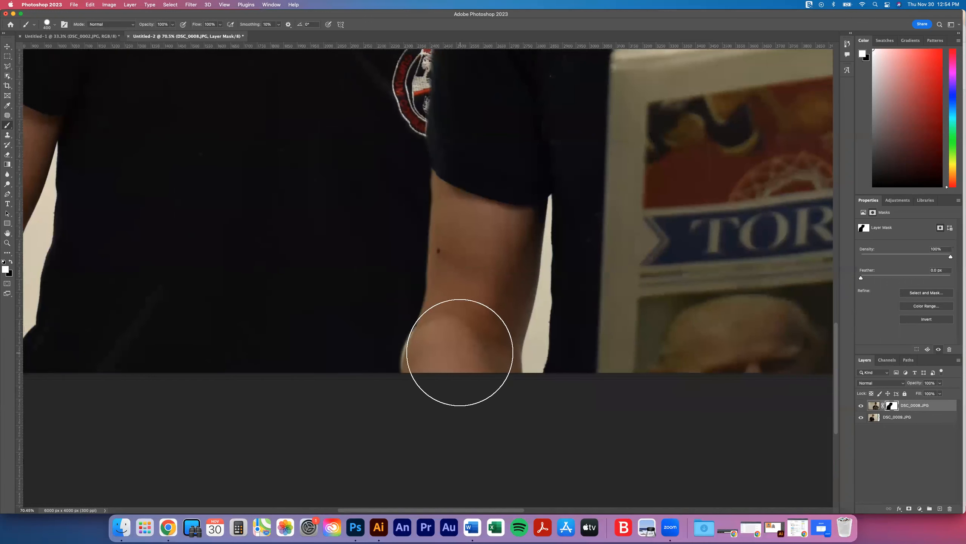
left_click(11, 262)
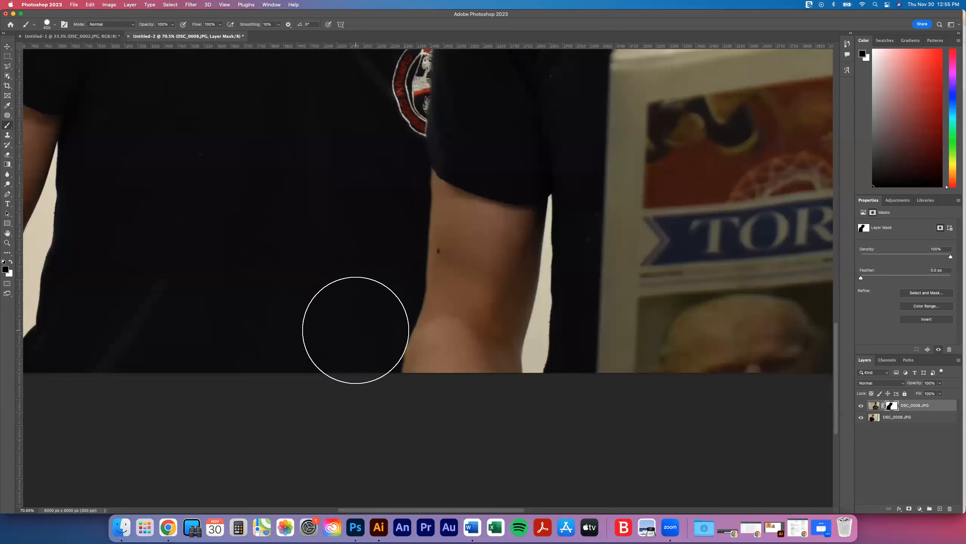
Step: Soften the brush and paint white on the DSC_0008.JPG mask to restore the edge of the reader's hair, ear and neck facing the leaning figure
left_click(8, 242)
left_click(204, 234)
key("super+0")
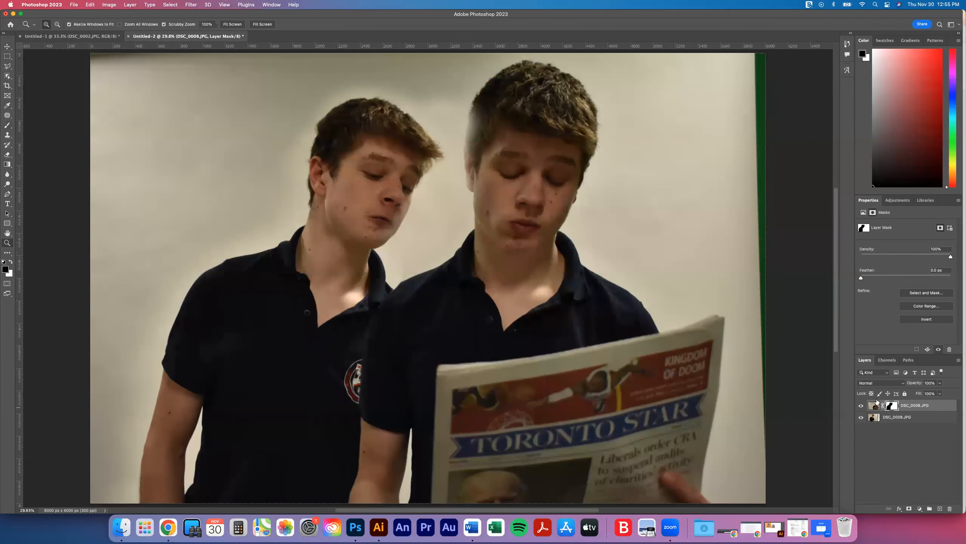
left_click(7, 127)
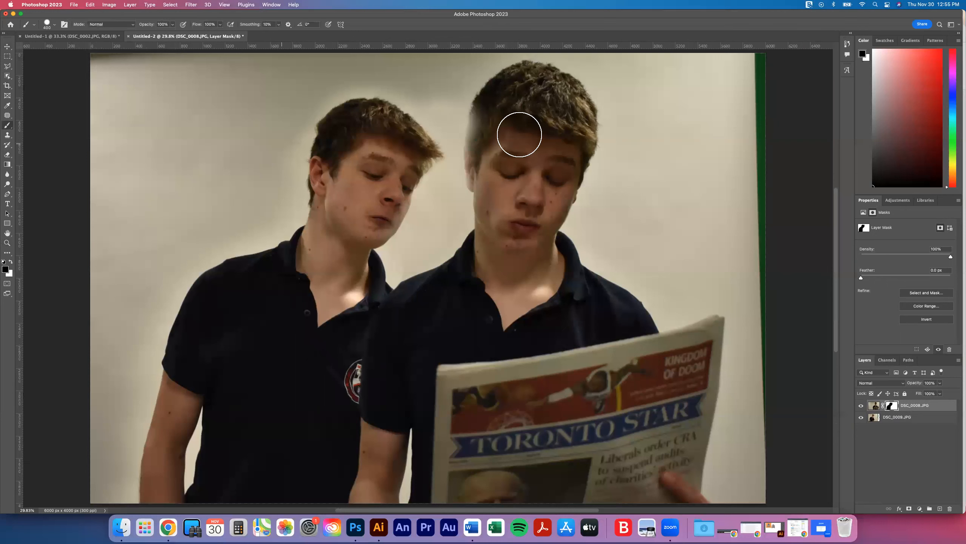
left_click(10, 263)
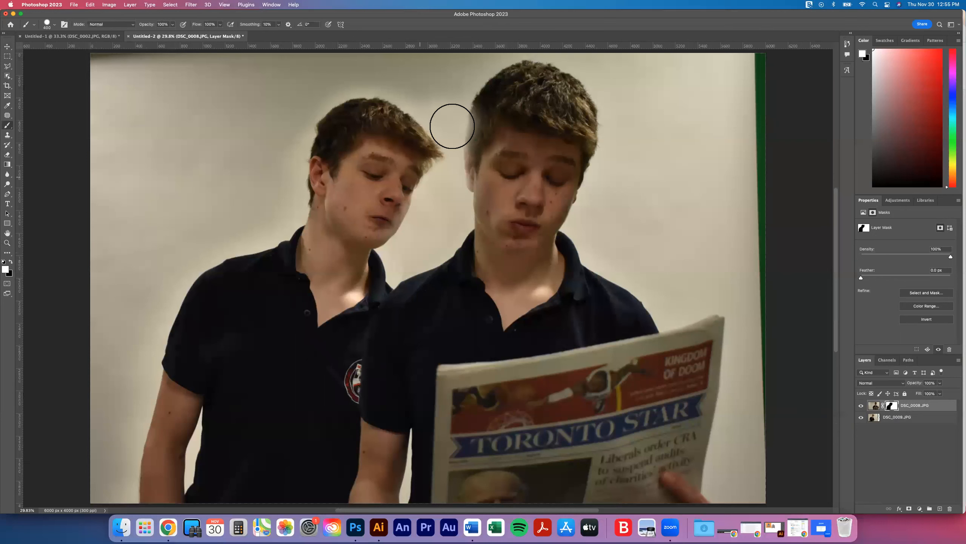
left_click_drag(467, 97, 475, 164)
key("super+z")
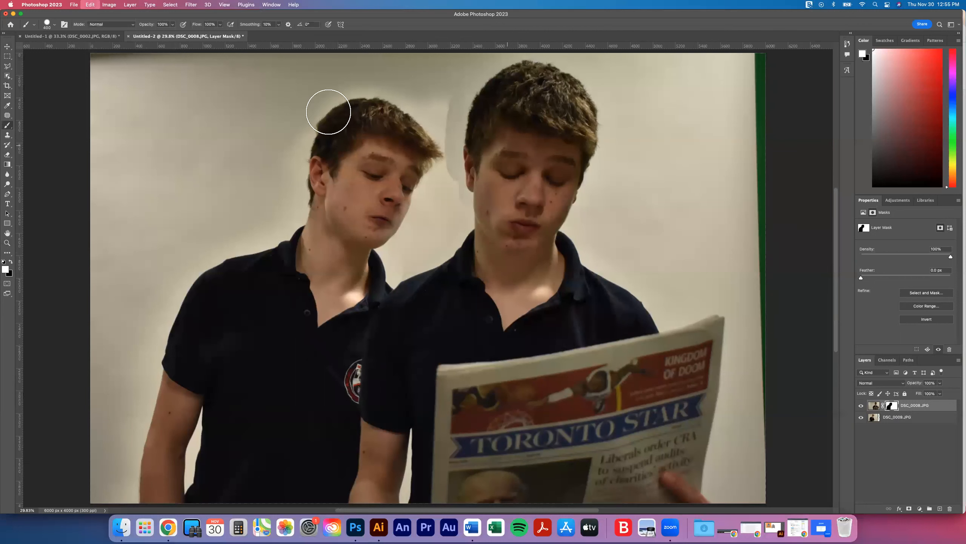
left_click(47, 24)
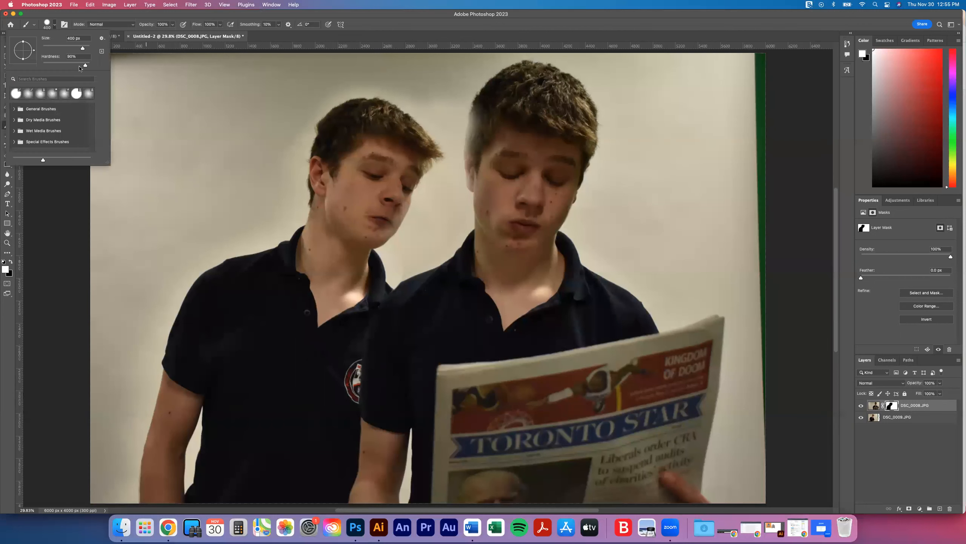
left_click_drag(475, 117, 471, 251)
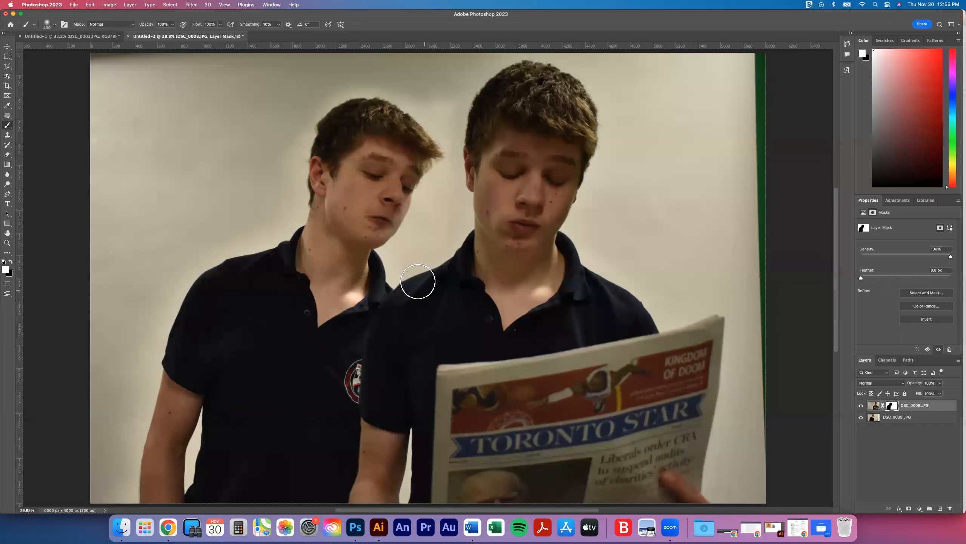
Step: Switch to Chrome and open the sample photo of the people in a car from the Multiplicity assignment page
left_click(168, 528)
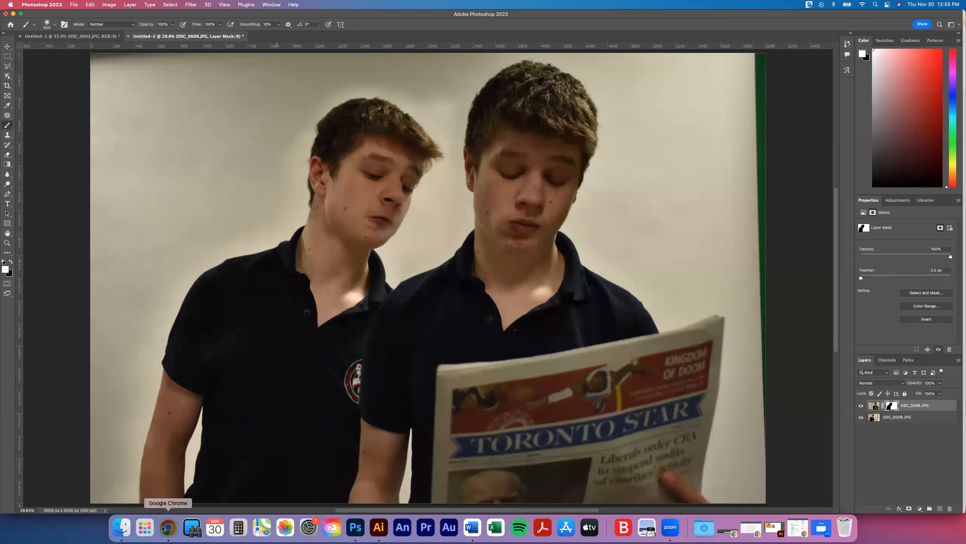
left_click(99, 17)
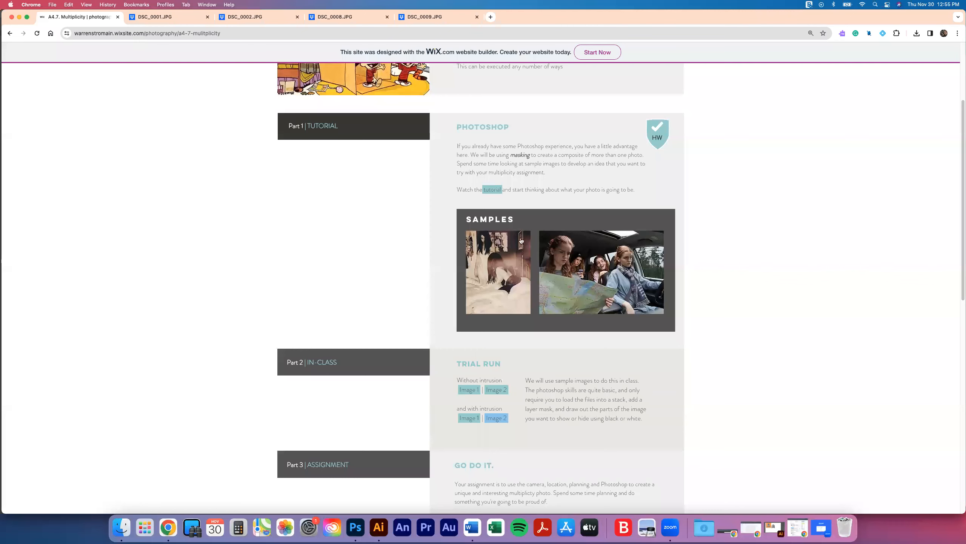
left_click(587, 271)
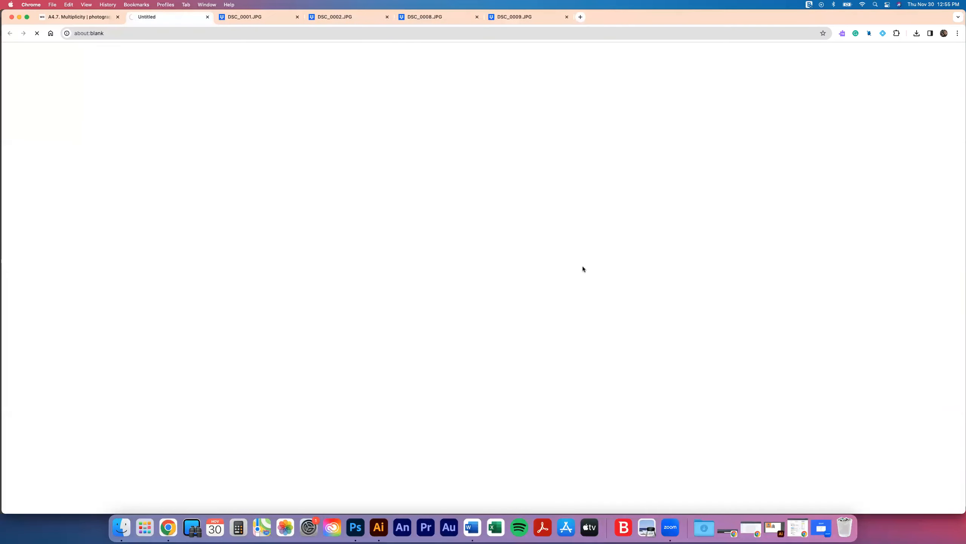